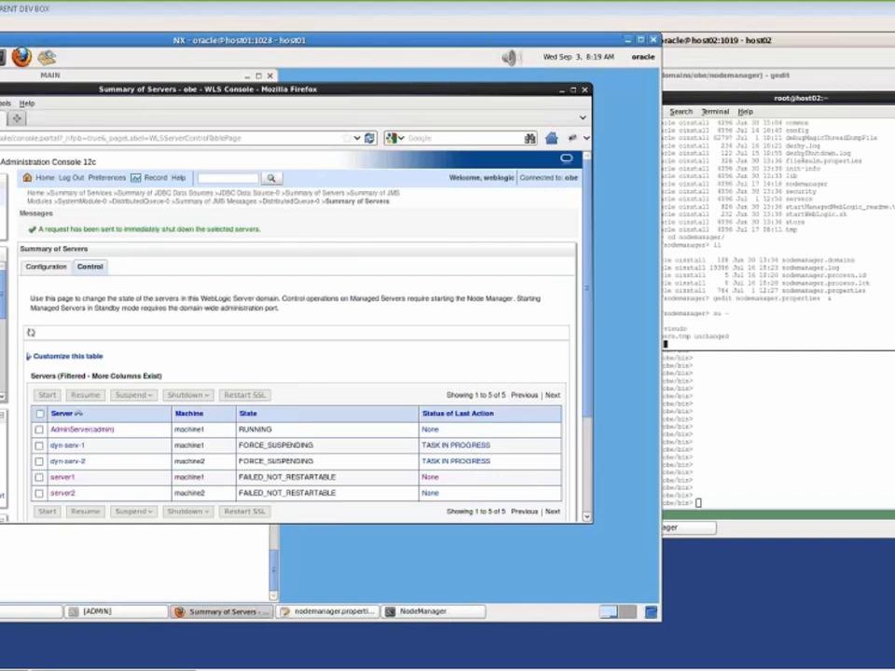
# Switch between the host02 and host01 remote desktops and bring host01's MAIN terminal to the front
pyautogui.click(451, 577)
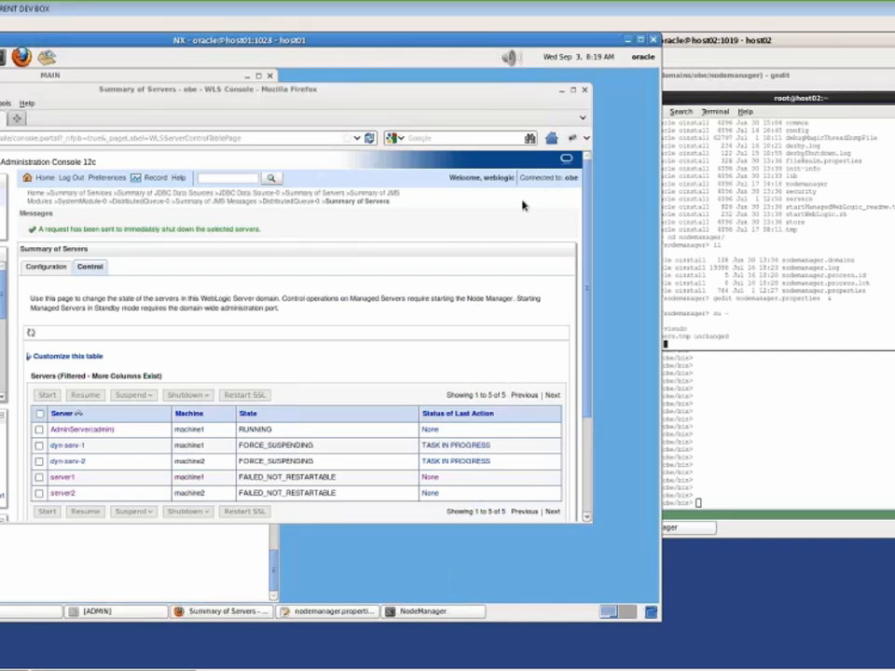
pyautogui.moveTo(337, 47); pyautogui.dragTo(336, 45)
pyautogui.click(698, 44)
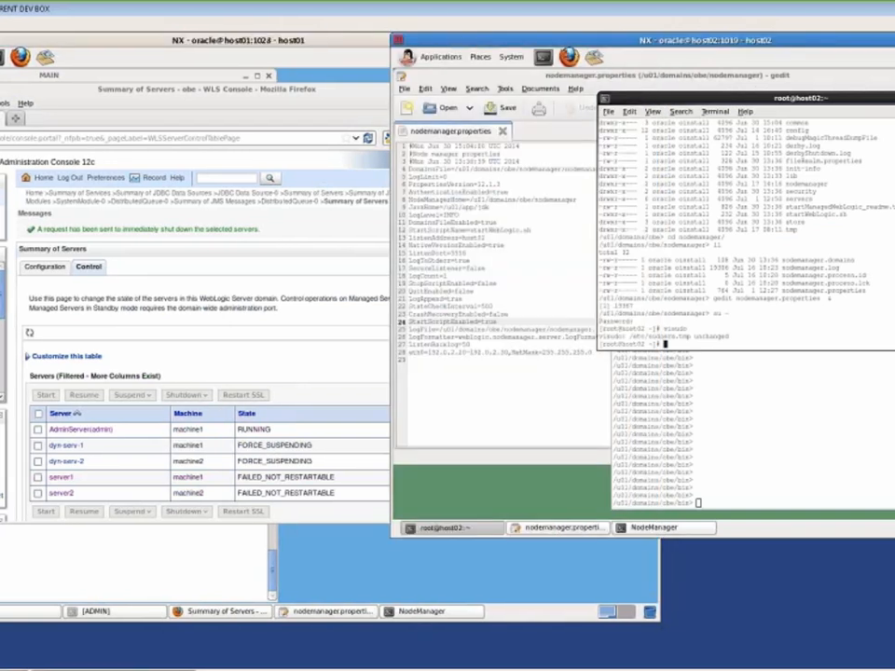
pyautogui.click(314, 563)
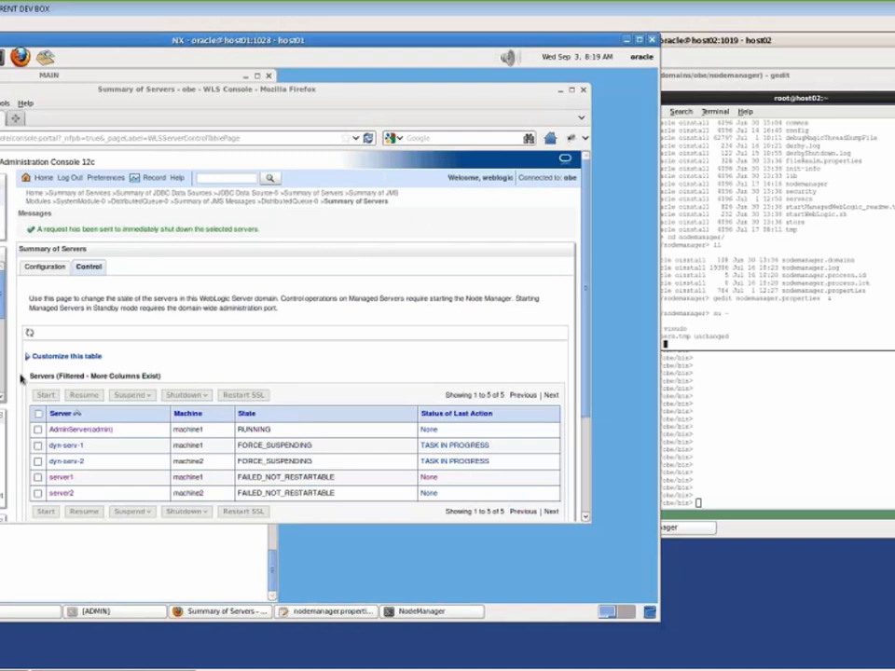
pyautogui.click(35, 613)
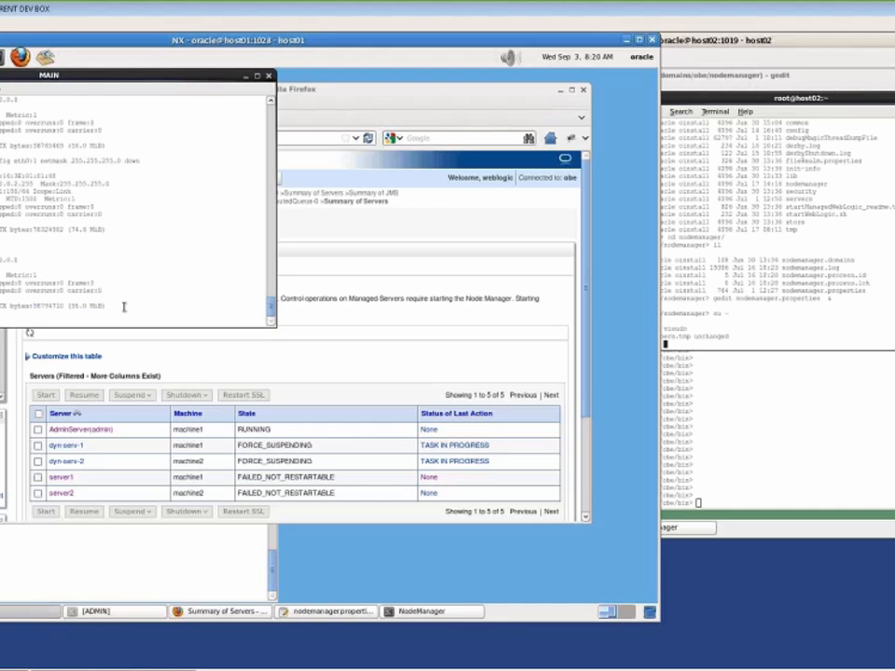
# Run id on host01 to confirm the user is in the oinstall and dba groups
pyautogui.press('Return')
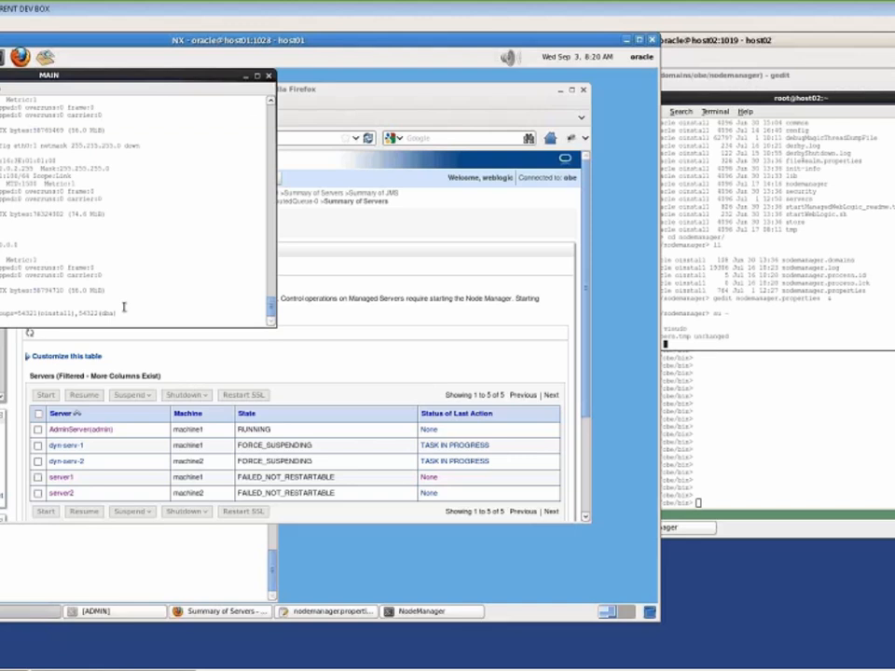
pyautogui.press('Return')
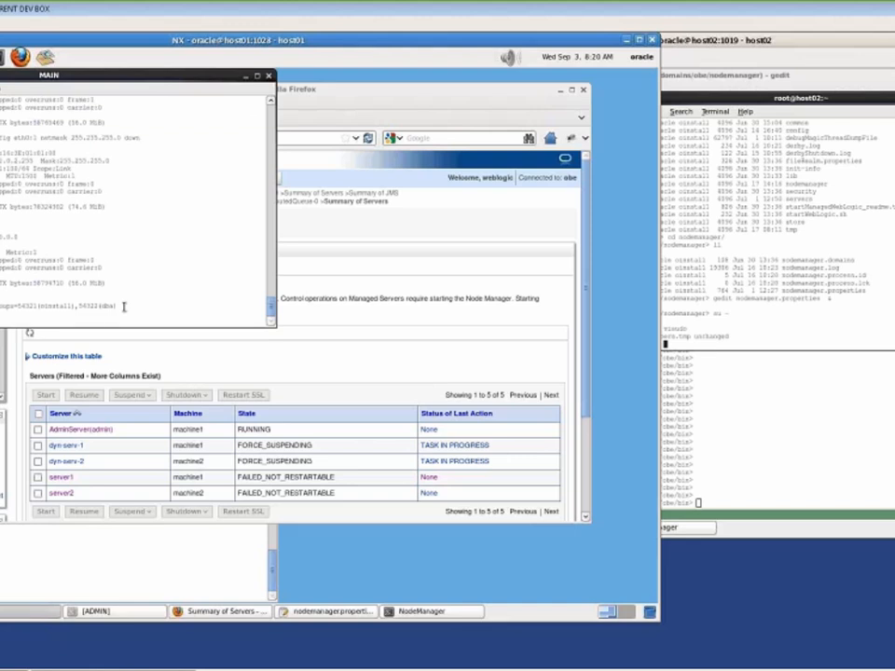
pyautogui.press('Return')
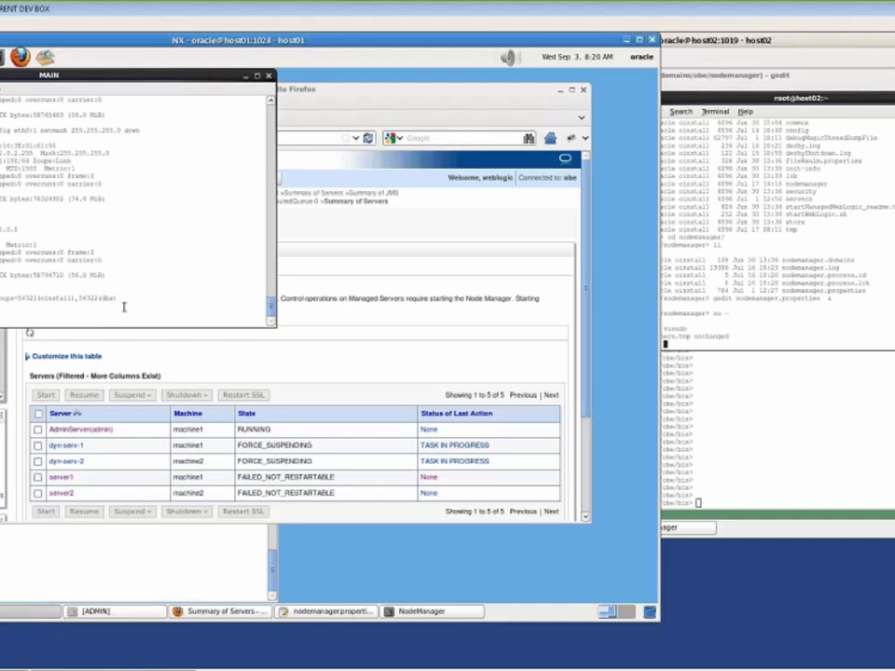
# Review host01's sudoers file in visudo down to the end and quit without changes
pyautogui.press('Return')
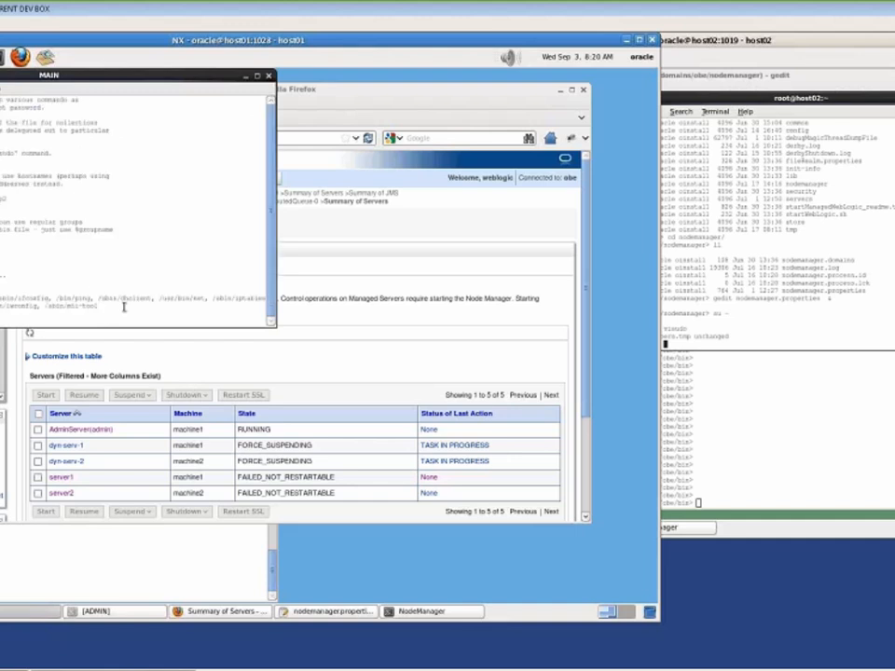
pyautogui.press('pagedown')
pyautogui.press('pagedown')
pyautogui.press('pagedown')
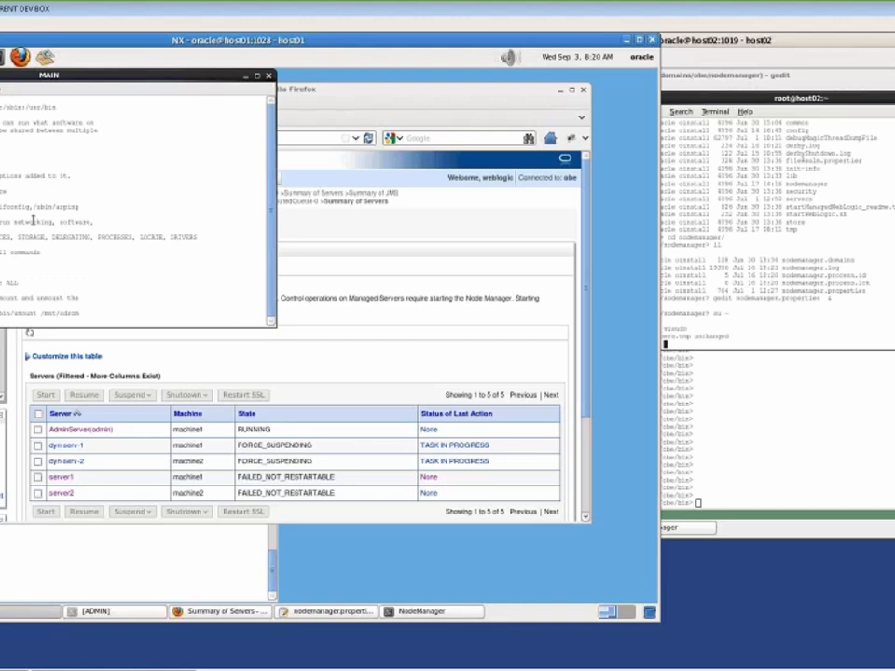
pyautogui.press('Return')
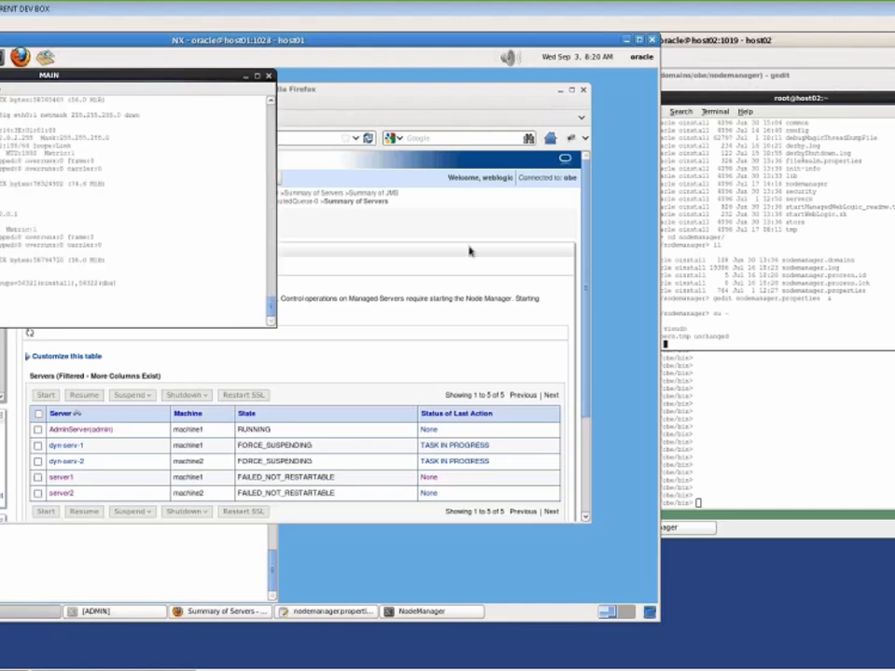
# On host02, locate the oracle NOPASSWD entry in sudoers via visudo and quit unchanged
pyautogui.click(877, 318)
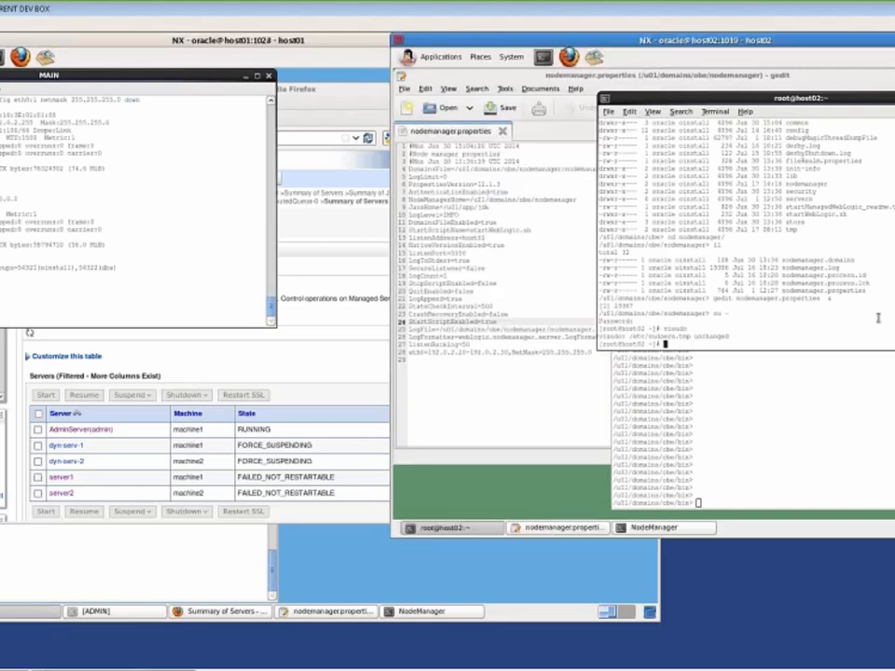
pyautogui.press('Up')
pyautogui.press('Return')
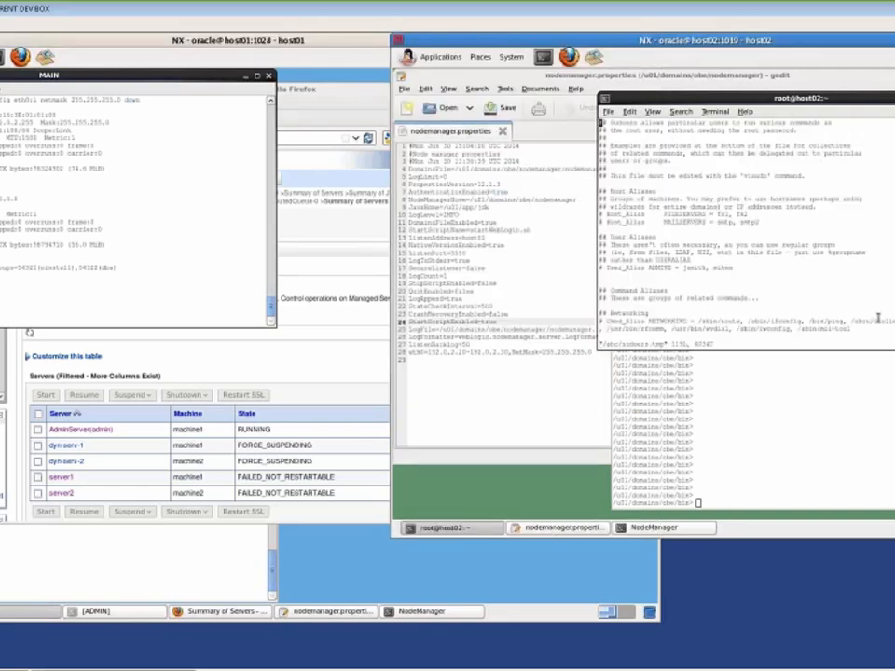
pyautogui.write('/oracle')
pyautogui.press('Return')
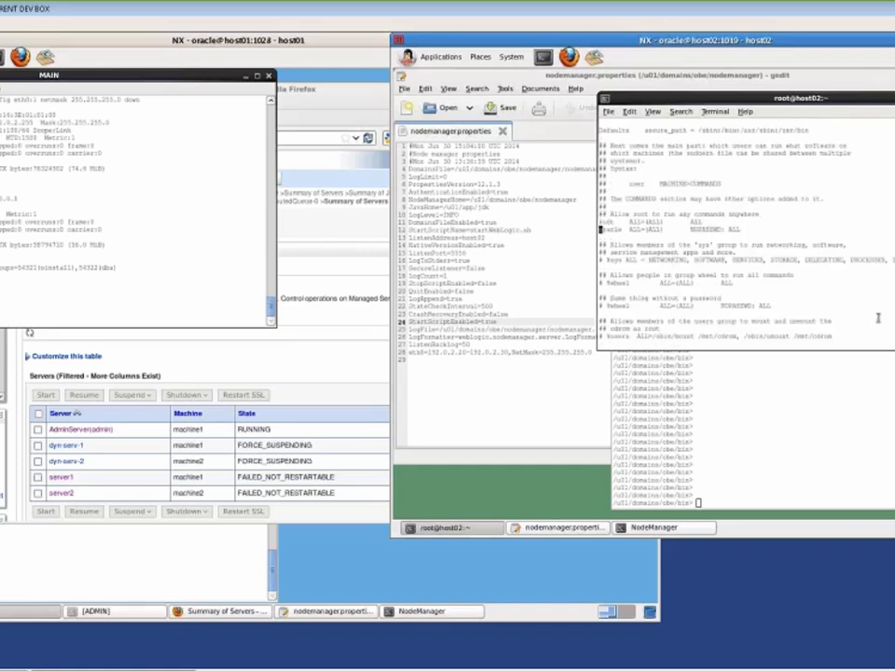
pyautogui.press('Up')
pyautogui.write(':q')
pyautogui.press('Return')
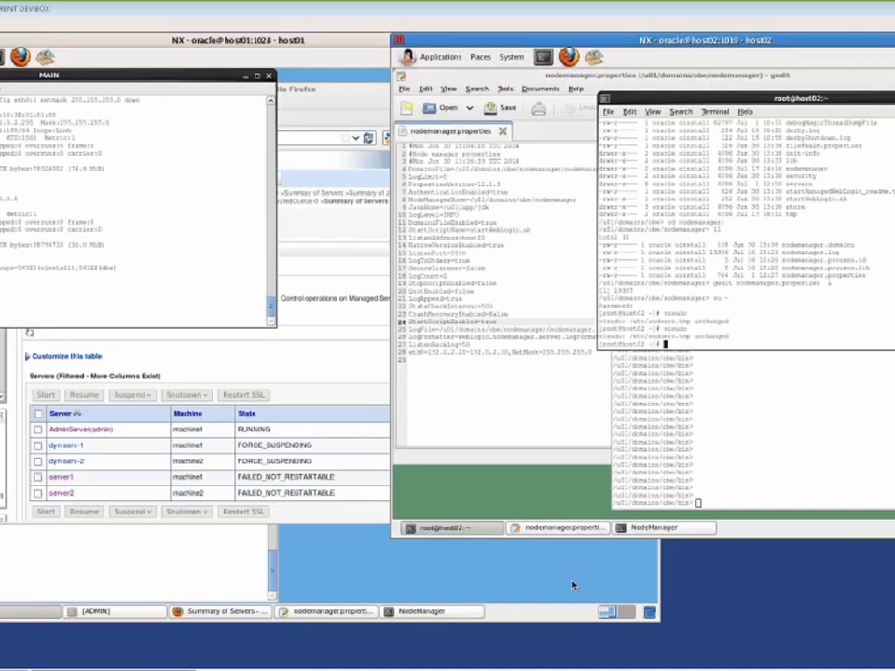
# Run ifconfig eth0:1 192.0.2.21 netmask 255.255.255.0 up in host01's NodeManager terminal
pyautogui.click(94, 559)
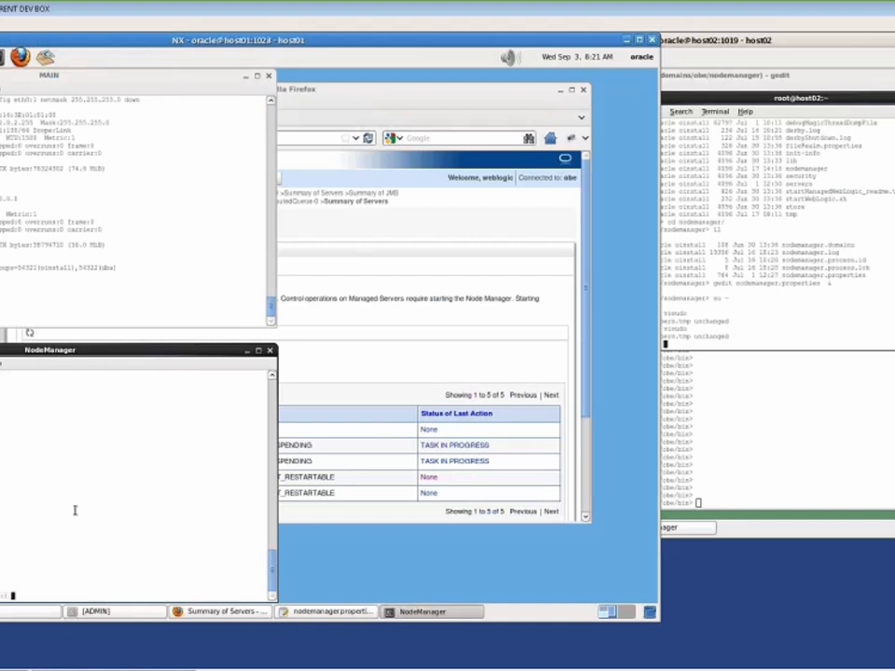
pyautogui.write('80.')
pyautogui.write('0.2.2')
pyautogui.write('1 nm')
pyautogui.write('me')
pyautogui.write('ask 255.')
pyautogui.write('255.255.')
pyautogui.write('0 up')
pyautogui.press('Return')
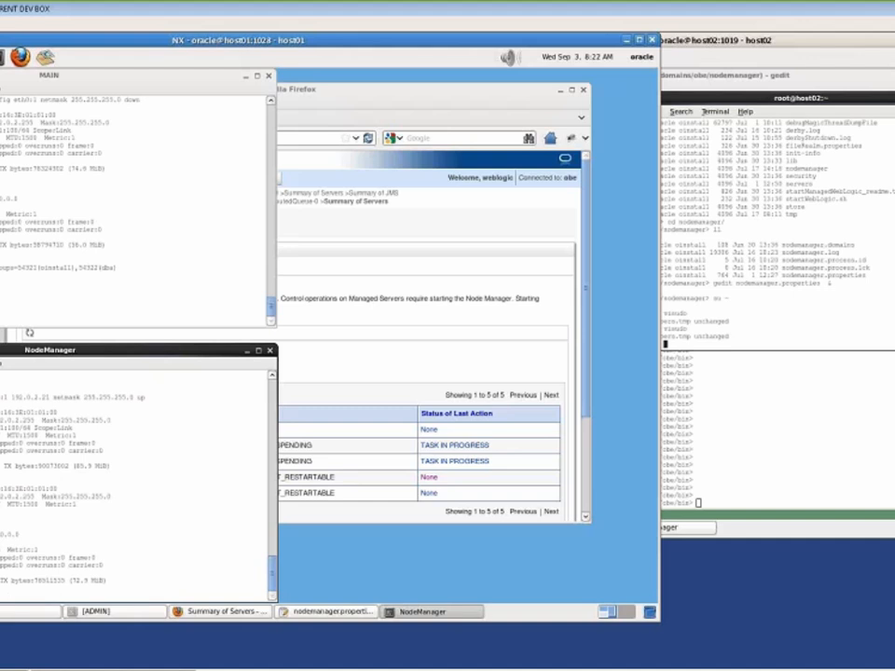
# Take eth0:1 192.0.2.21 down on host01, then open ~/.bash_profile showing the server_migration PATH entry
pyautogui.tripleClick(7, 488)
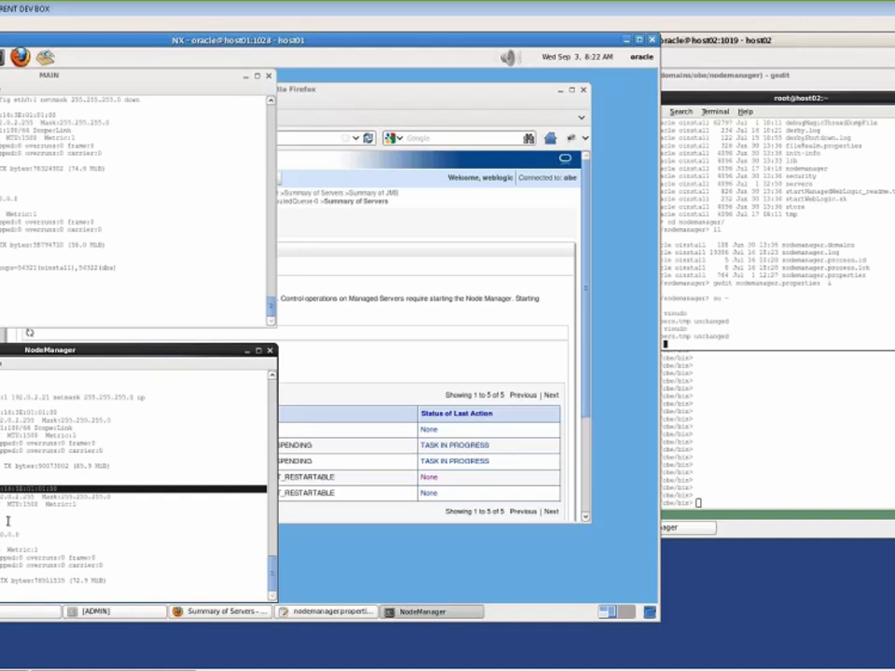
pyautogui.press('Up')
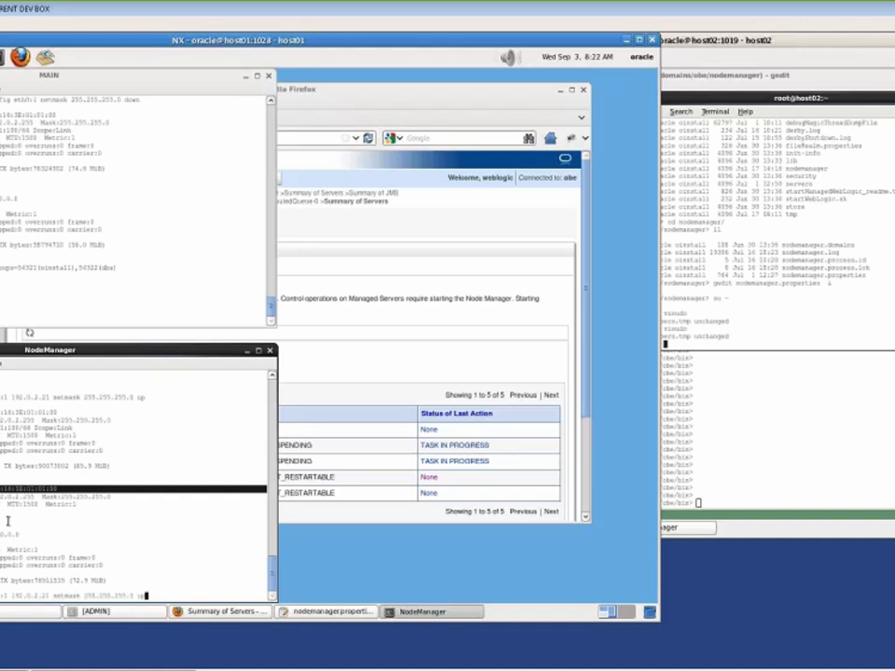
pyautogui.press('BackSpace')
pyautogui.press('BackSpace')
pyautogui.write('down')
pyautogui.press('Return')
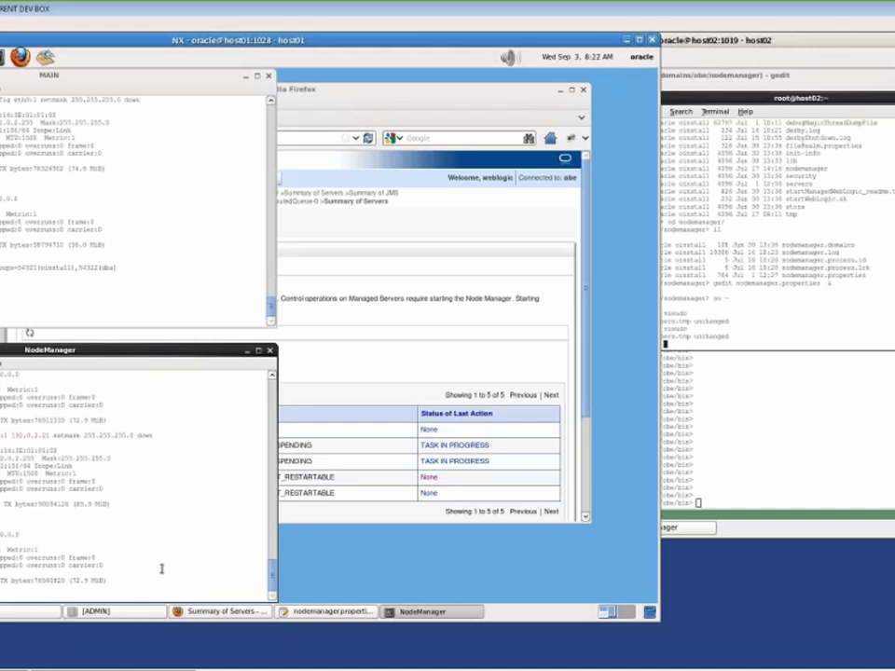
pyautogui.write('ifc')
pyautogui.press('Return')
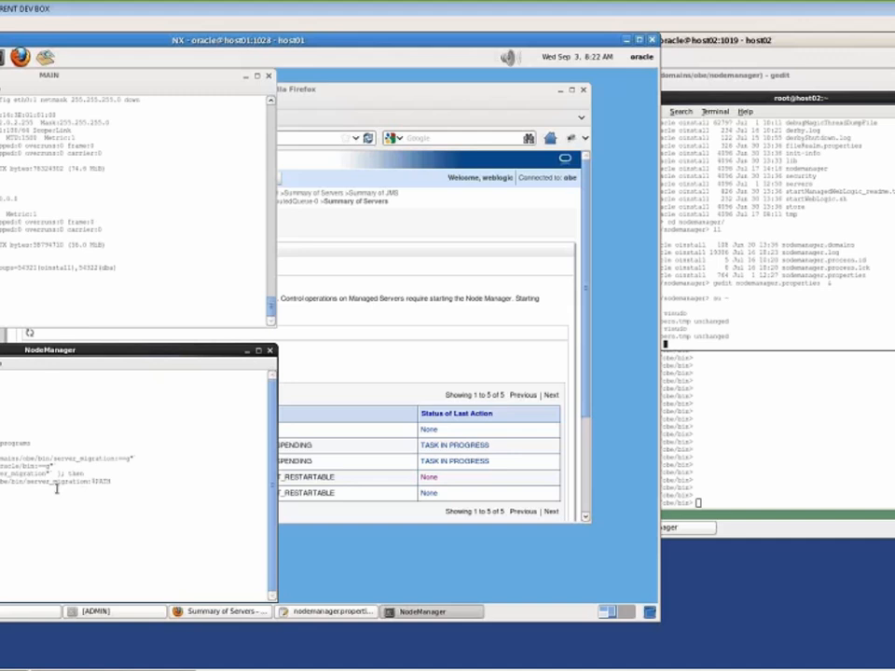
# On host02, exit the root shell and view ~/.bash_profile in vi, quitting with :q unchanged
pyautogui.click(750, 342)
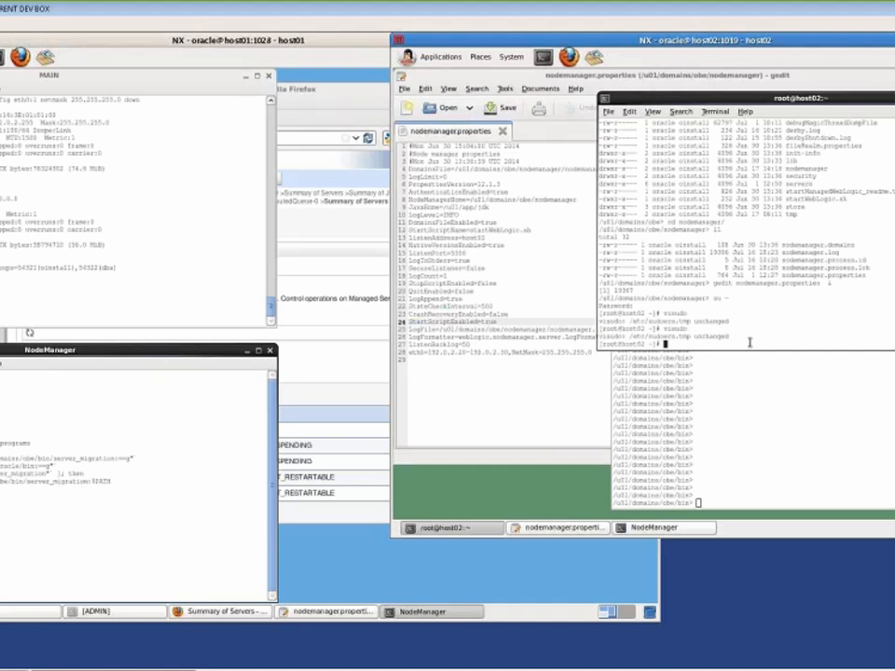
pyautogui.write('exit')
pyautogui.press('Return')
pyautogui.write('vi ~/.bash')
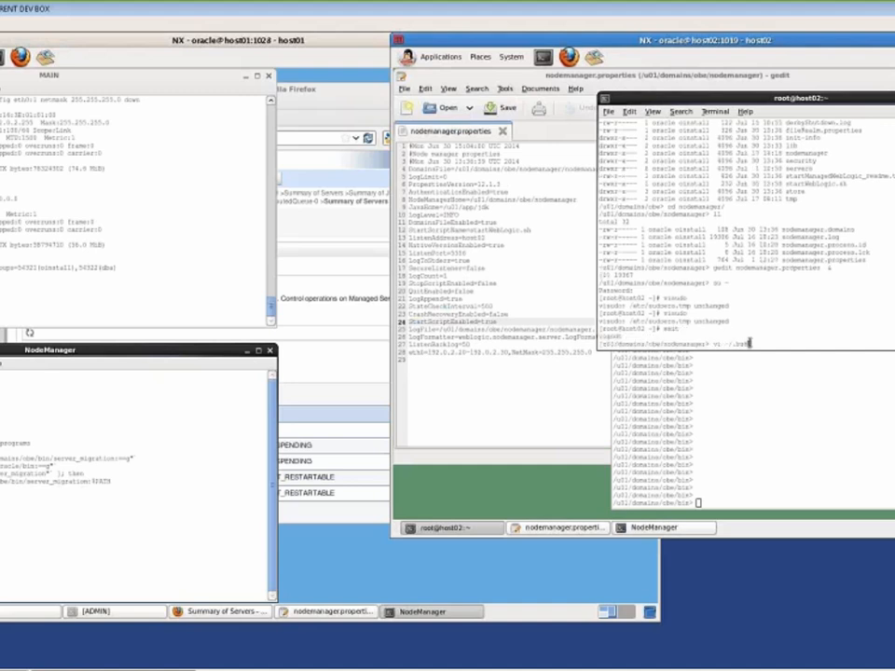
pyautogui.write('_profile')
pyautogui.press('Return')
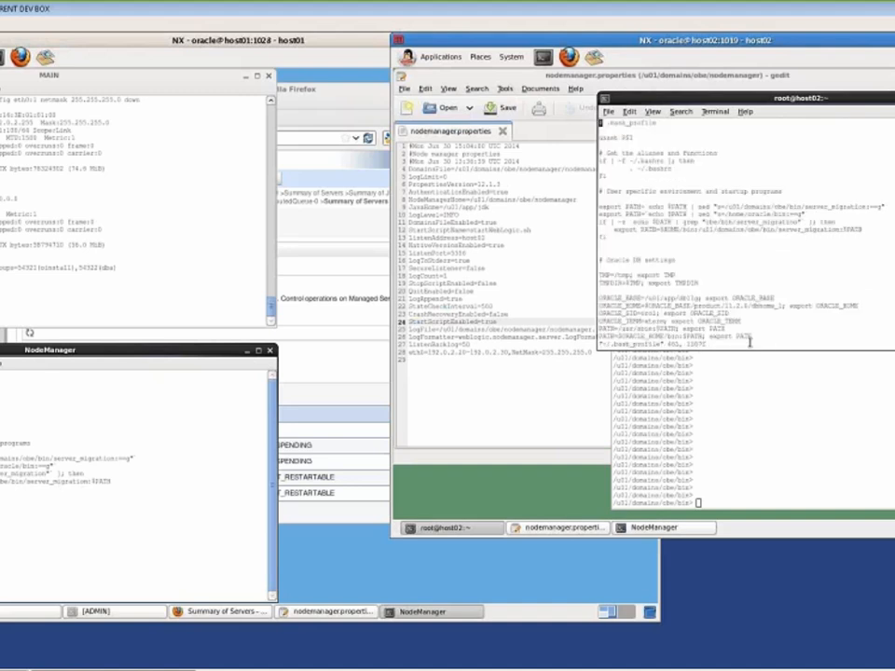
pyautogui.write(':q')
pyautogui.press('Return')
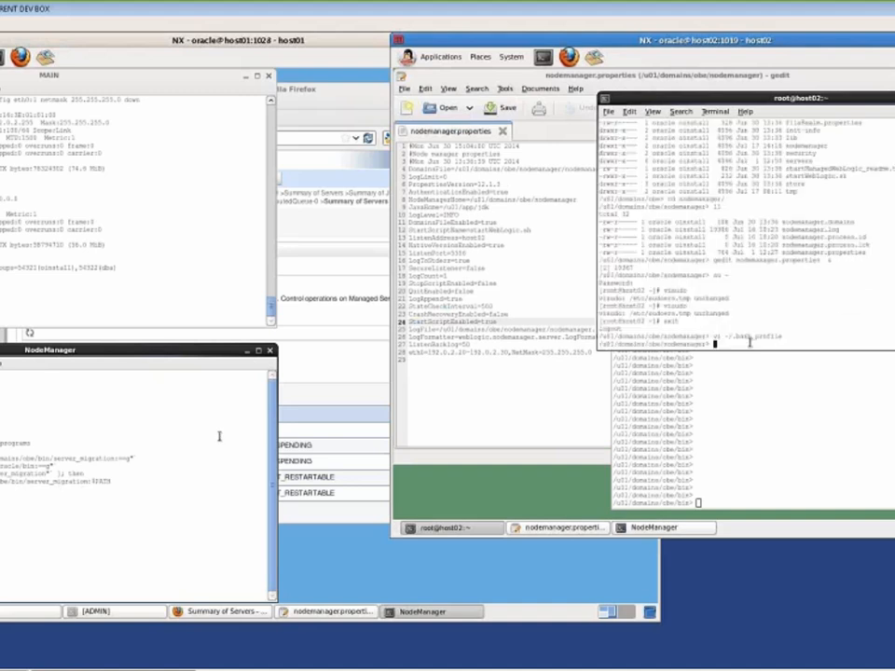
pyautogui.click(210, 438)
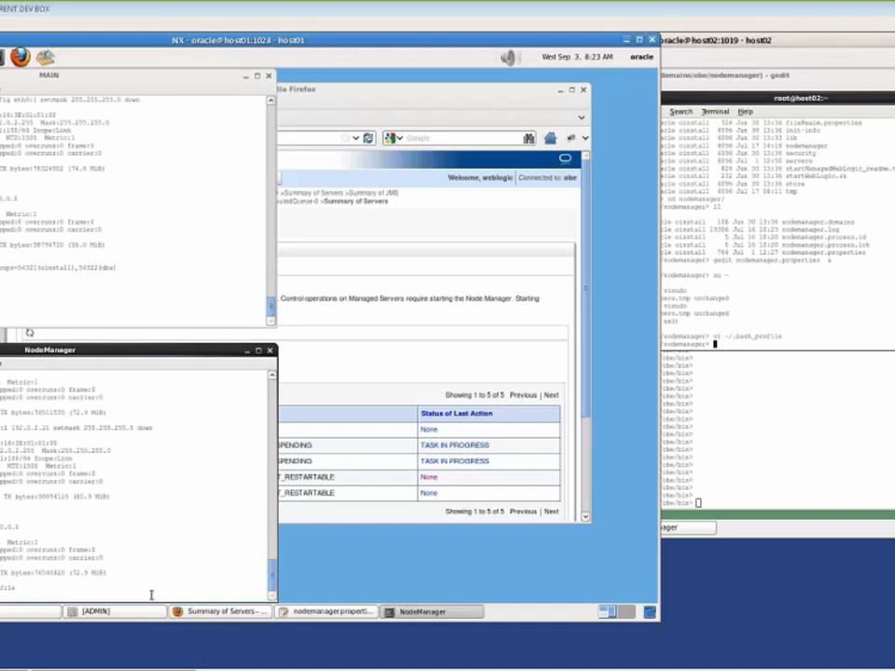
pyautogui.click(789, 313)
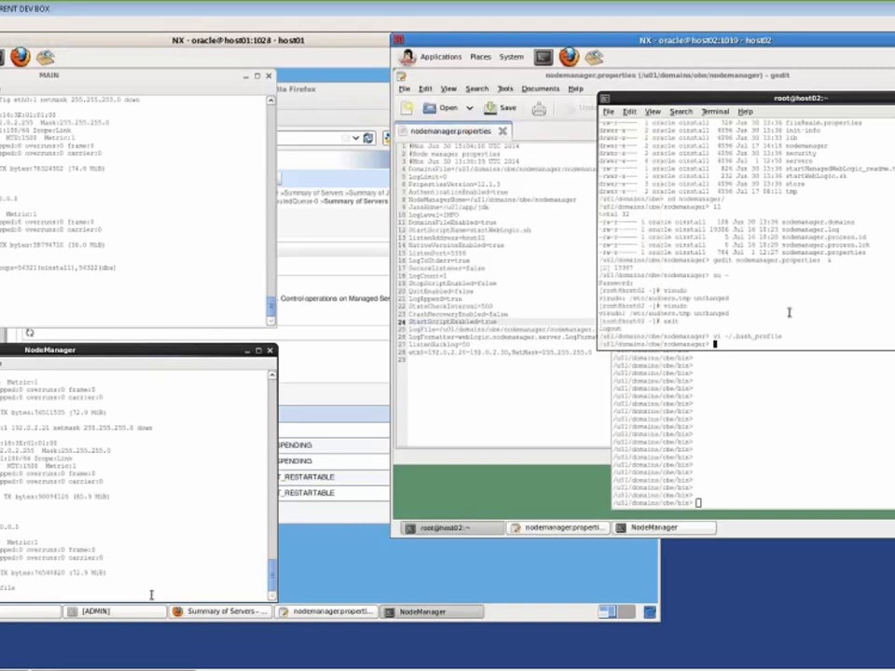
pyautogui.click(795, 455)
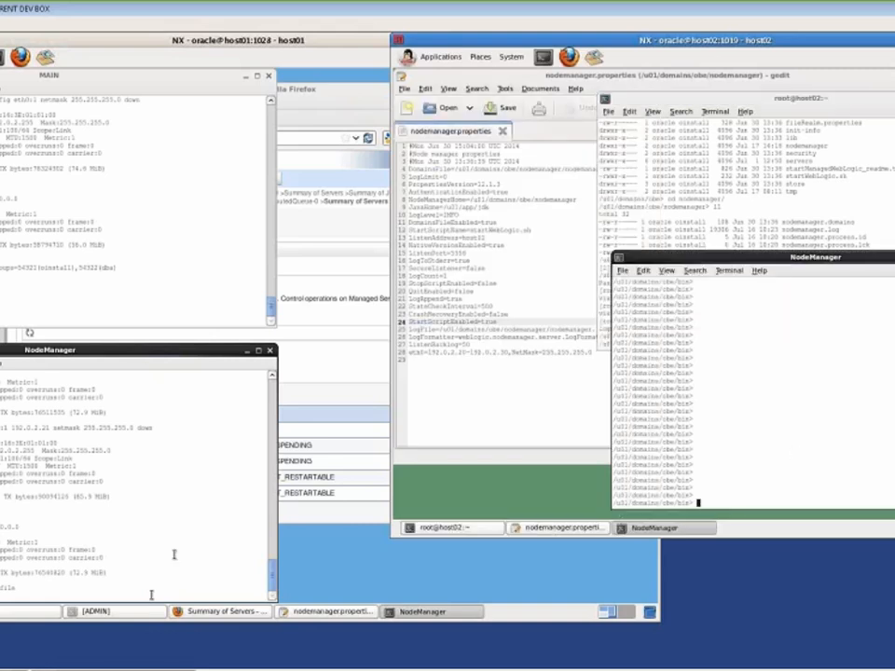
pyautogui.click(175, 556)
pyautogui.click(803, 267)
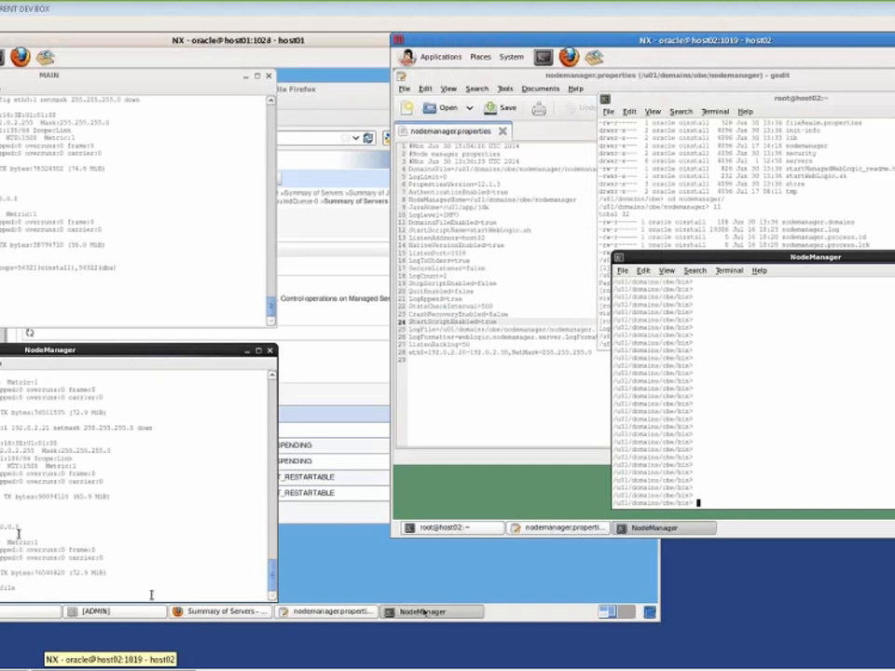
# Check the ListenAddress, netmask and LogFile lines in host01's nodemanager.properties, then raise host02's copy
pyautogui.click(338, 612)
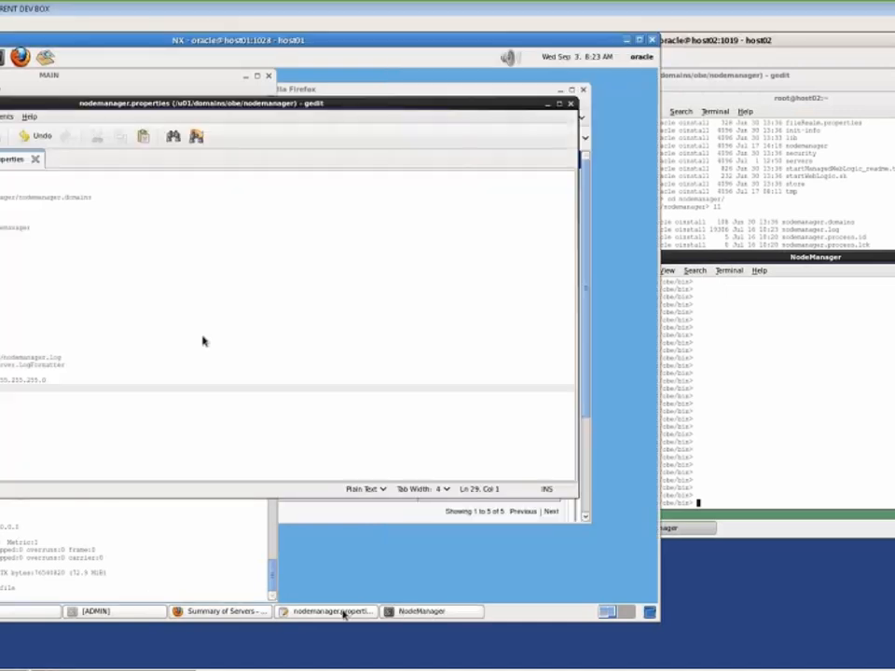
pyautogui.click(116, 306)
pyautogui.click(117, 307)
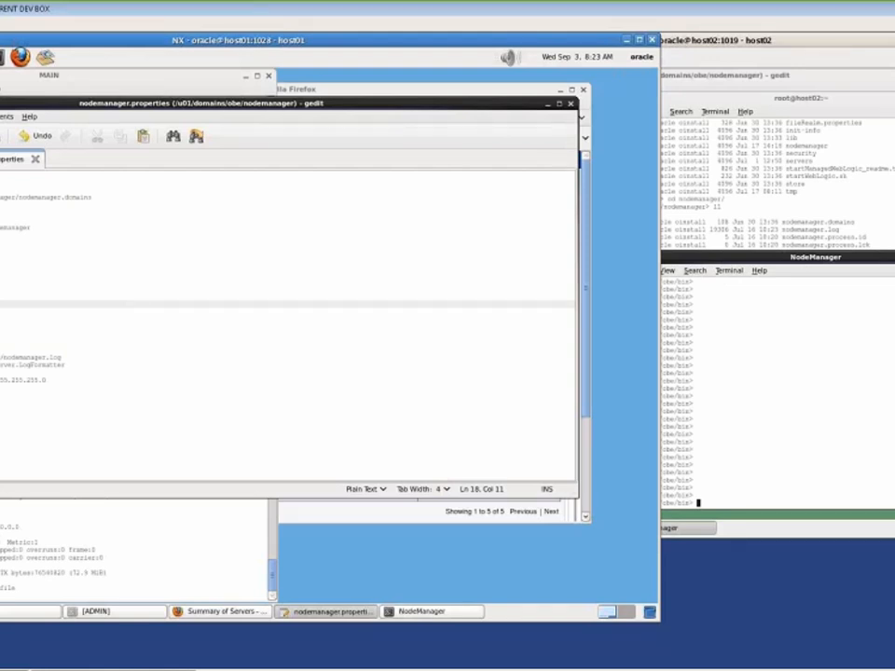
pyautogui.click(3, 265)
pyautogui.doubleClick(3, 265)
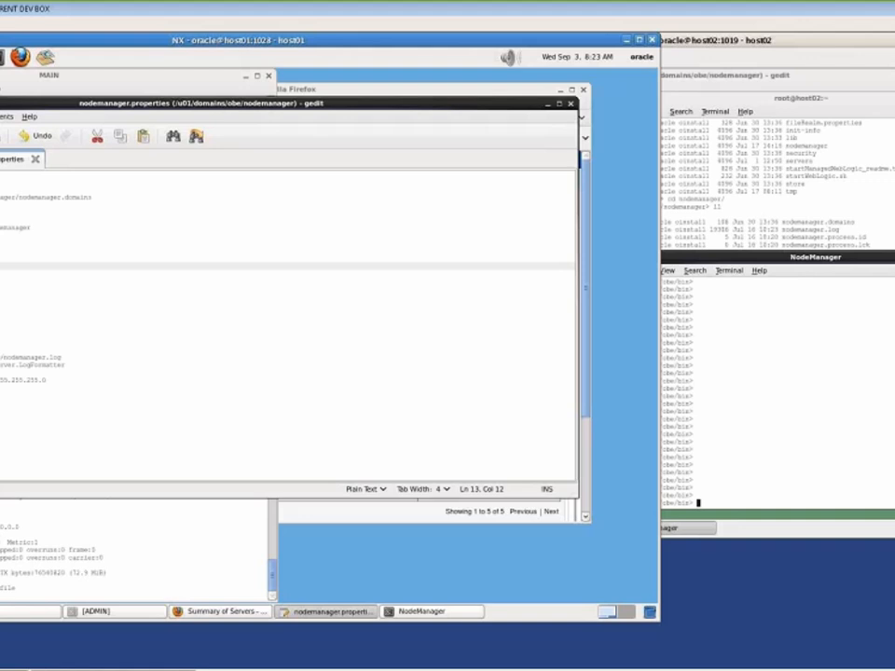
pyautogui.click(2, 380)
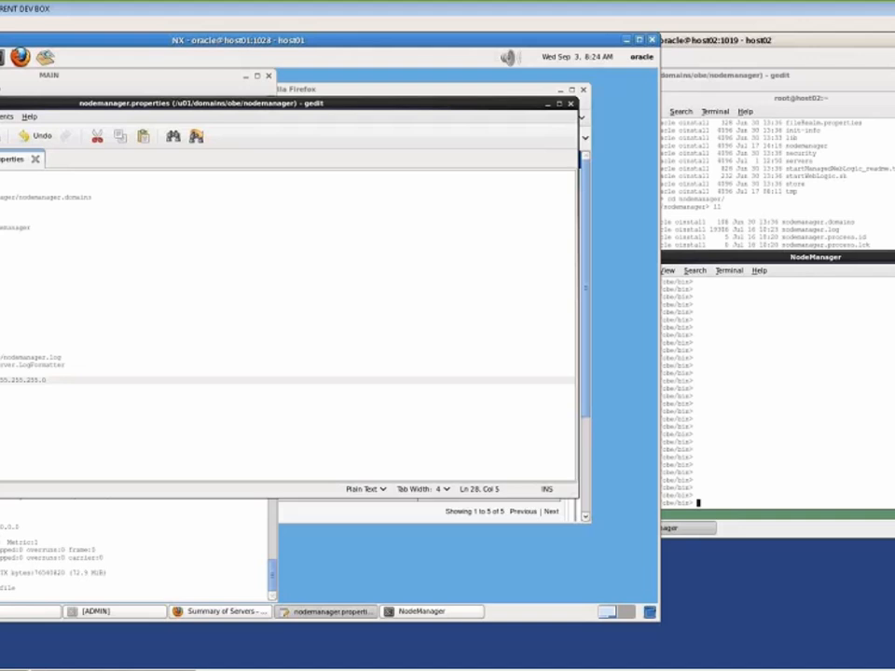
pyautogui.click(97, 357)
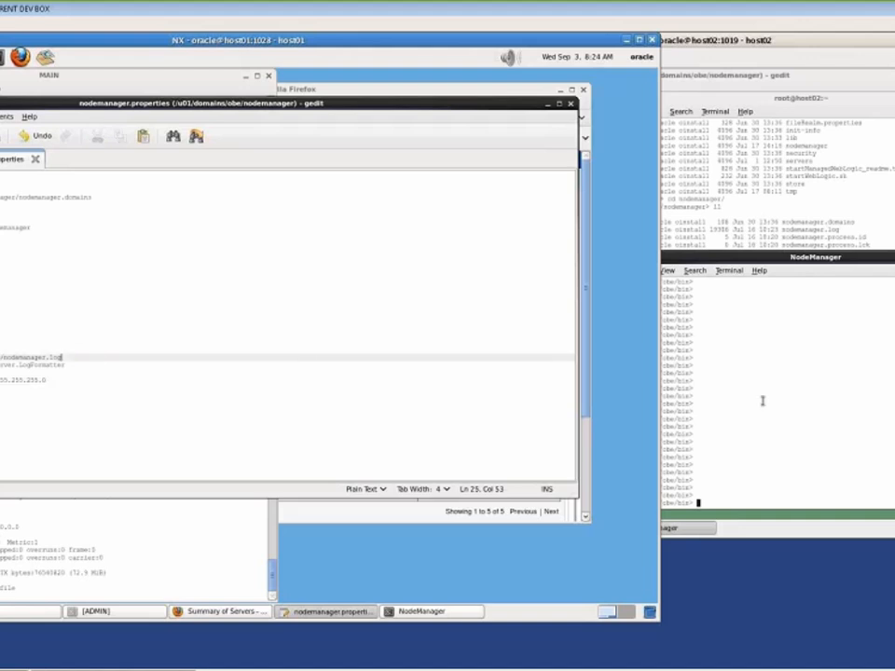
pyautogui.click(762, 401)
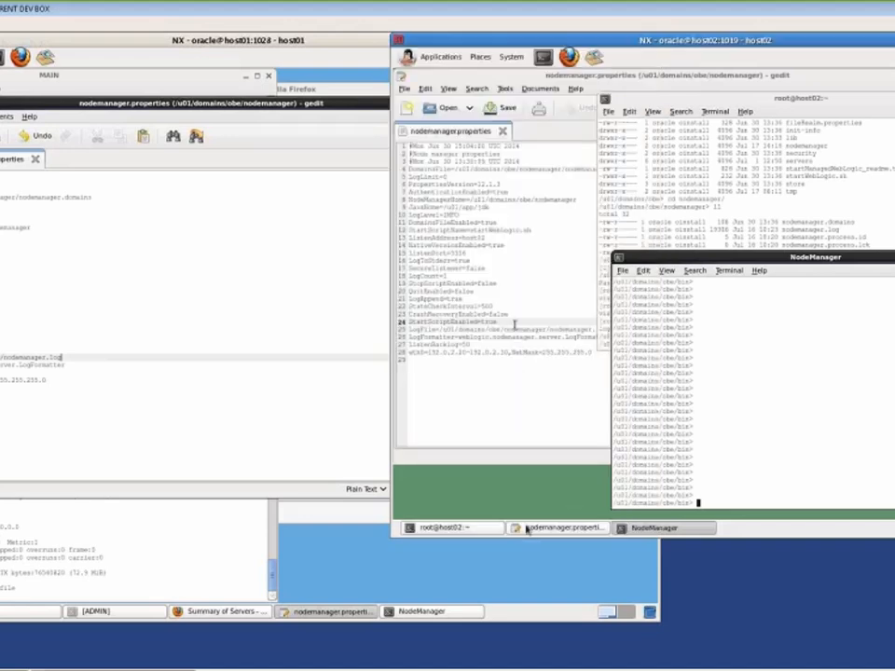
pyautogui.click(527, 529)
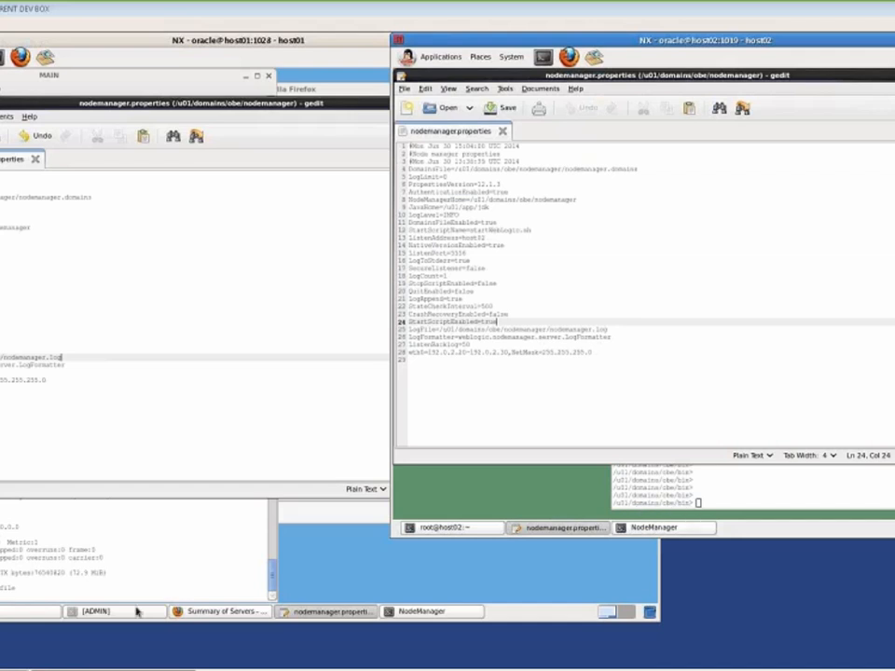
# Restart the node manager on host01 by rerunning the start command from history
pyautogui.click(75, 572)
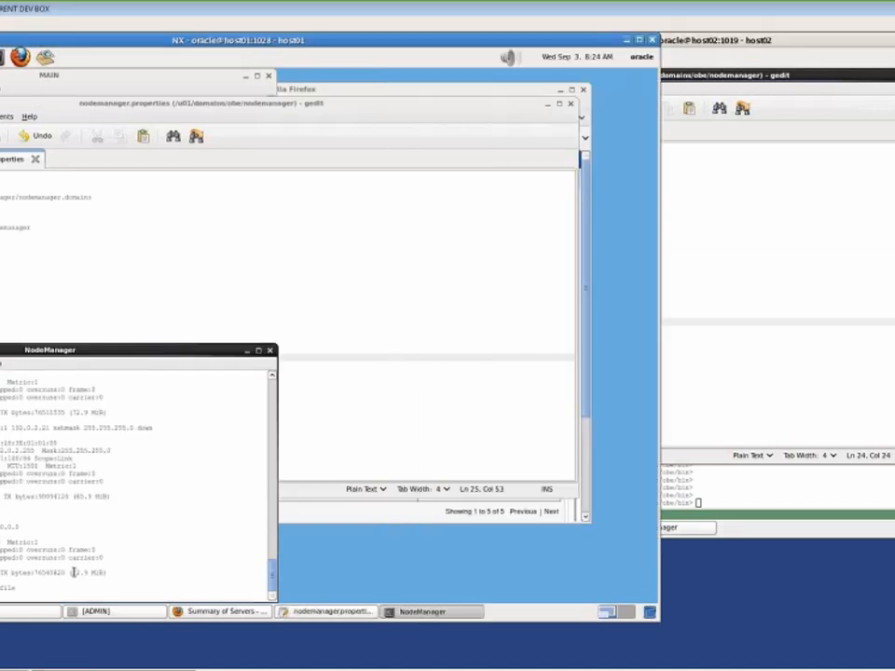
pyautogui.press('Up')
pyautogui.press('Up')
pyautogui.press('Up')
pyautogui.press('Up')
pyautogui.press('Return')
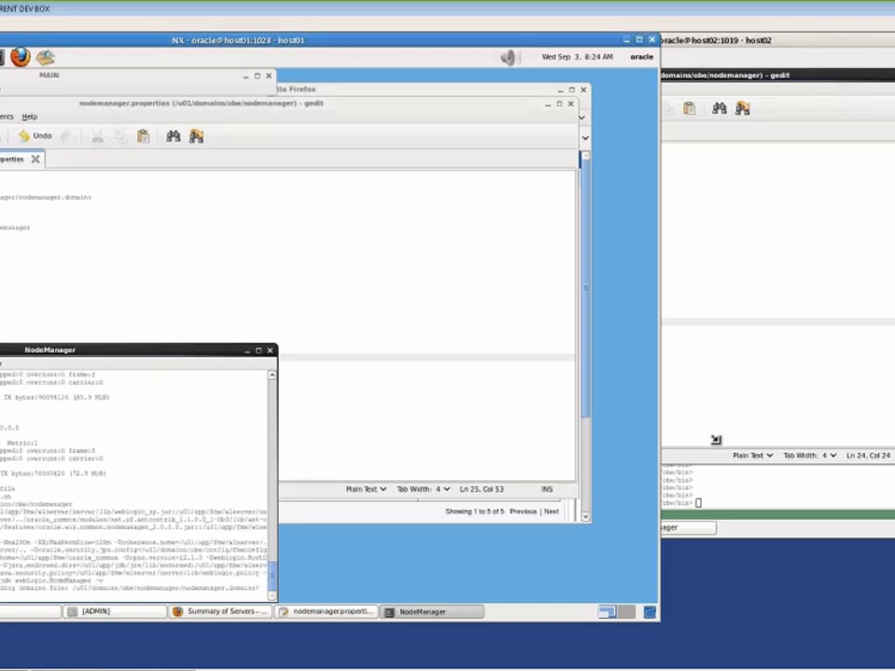
# Run ./startNodeManager.sh in host02's NodeManager terminal
pyautogui.click(715, 439)
pyautogui.write('./startNodeManager.sh')
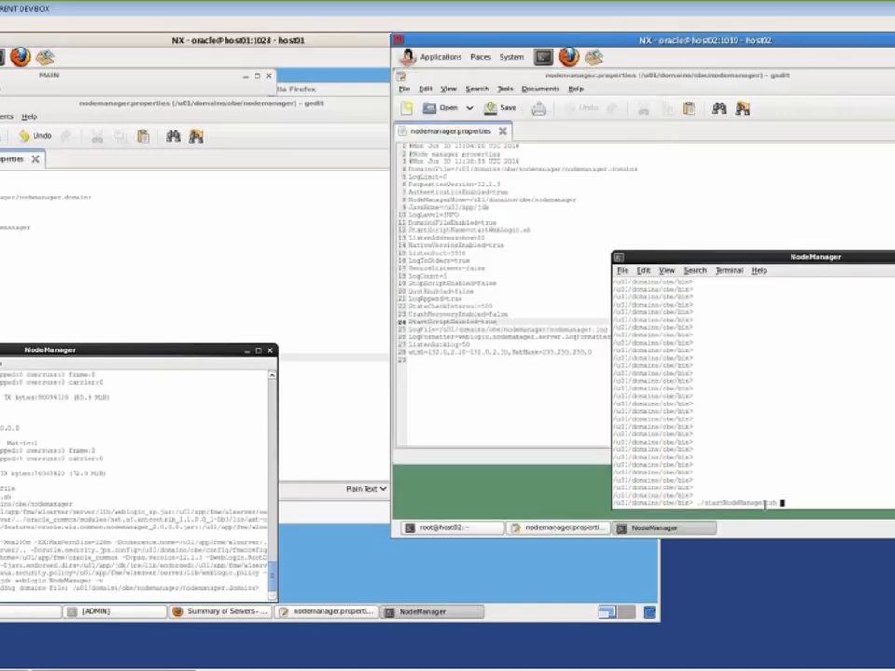
pyautogui.press('Return')
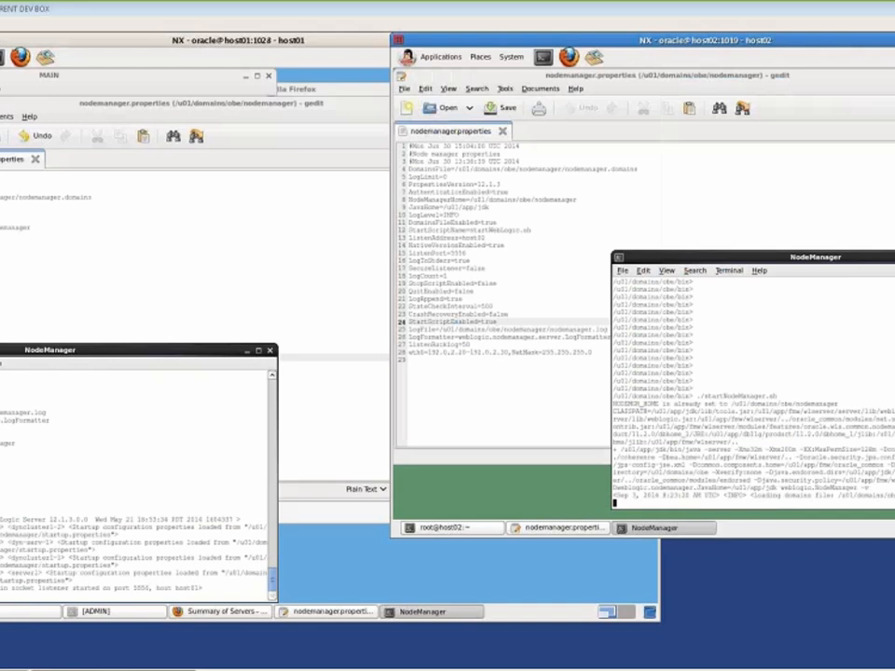
# Set the host02 root terminal's title to MAIN
pyautogui.click(460, 530)
pyautogui.click(715, 111)
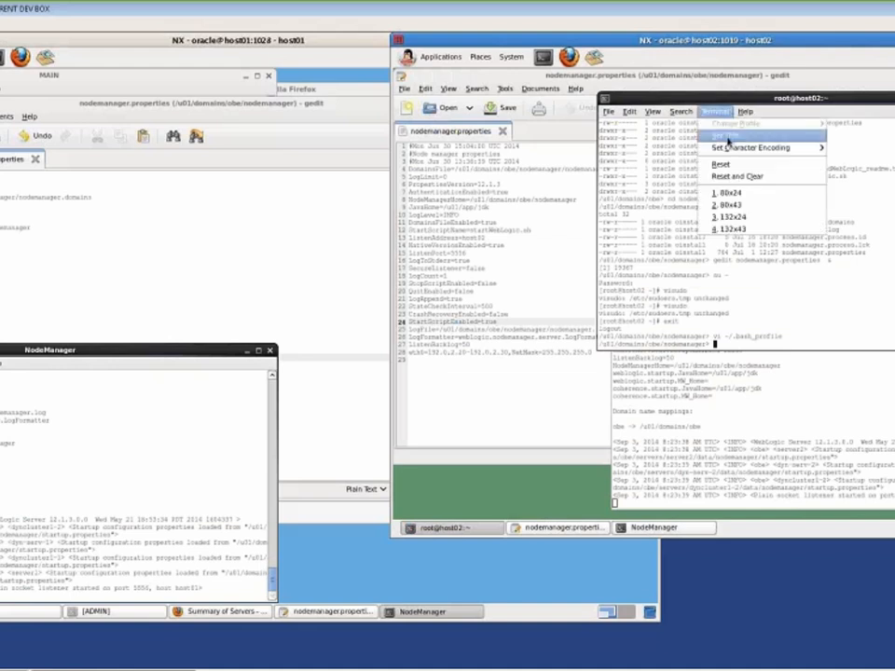
pyautogui.click(727, 137)
pyautogui.write('MAIN')
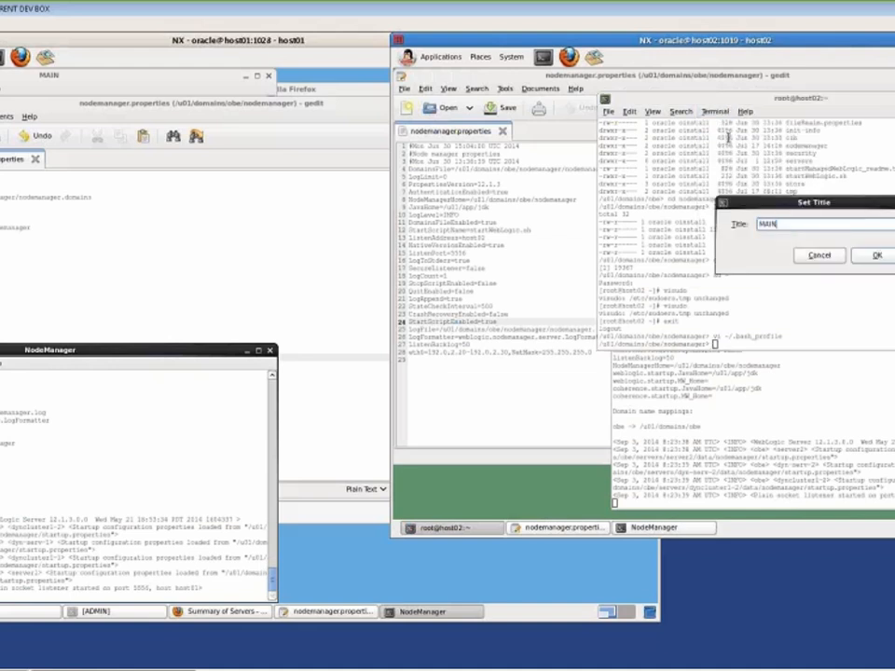
pyautogui.press('Return')
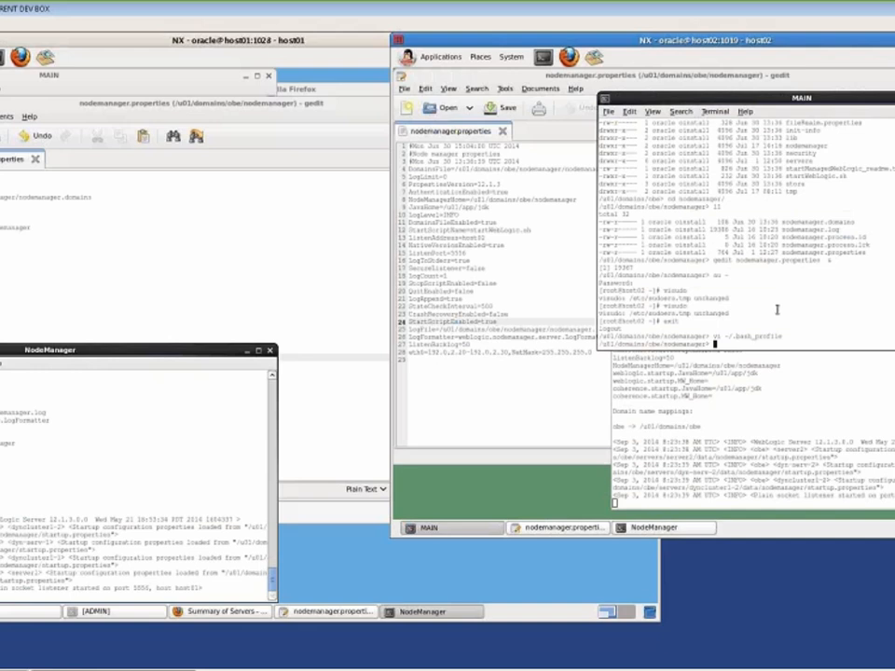
# Run the SQL*Plus script that drops and recreates the table, then quit SQL*Plus
pyautogui.write('pgrep')
pyautogui.write(' -')
pyautogui.write('/n')
pyautogui.write('acle/Wel')
pyautogui.write('come')
pyautogui.write('1')
pyautogui.write(' @')
pyautogui.write('/u01')
pyautogui.write('/app/in')
pyautogui.write('w')
pyautogui.write('/wlserver')
pyautogui.write('/')
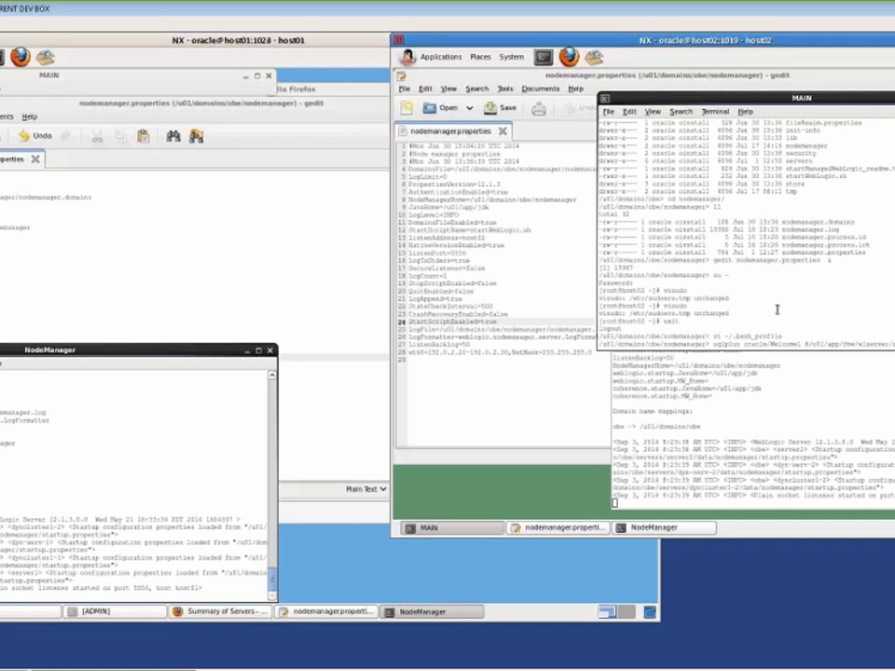
pyautogui.press('Return')
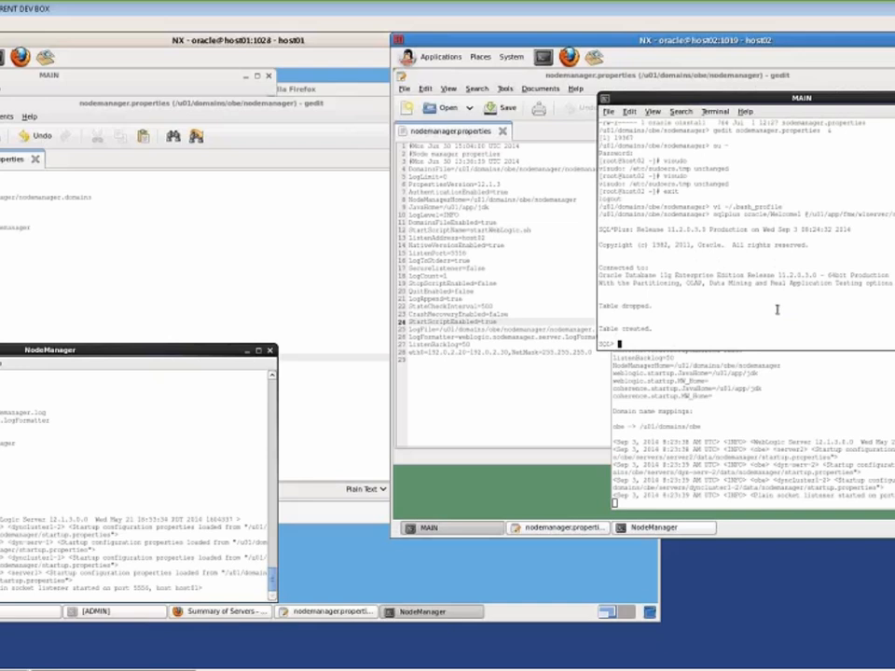
pyautogui.write('quit')
pyautogui.press('Return')
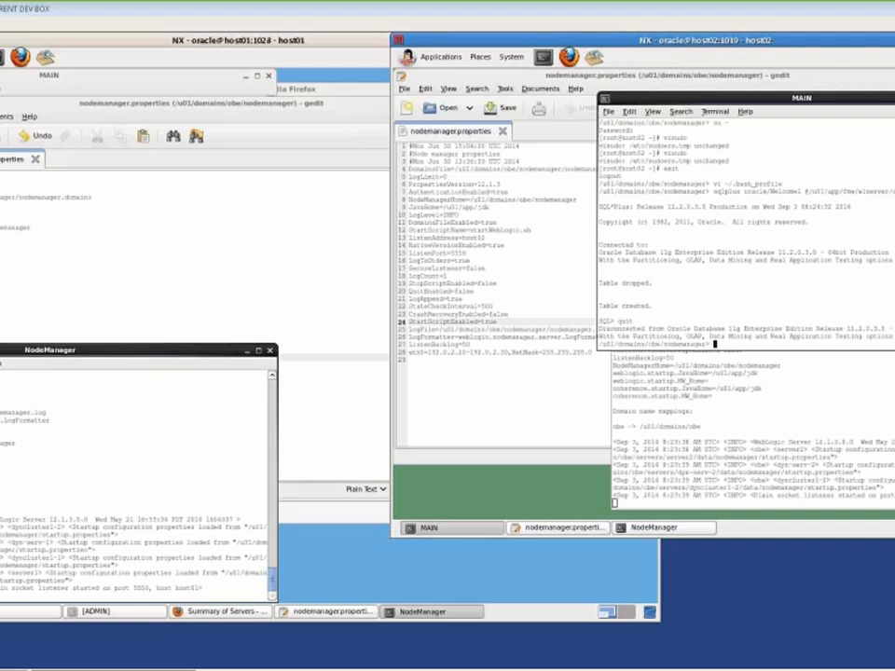
pyautogui.click(228, 612)
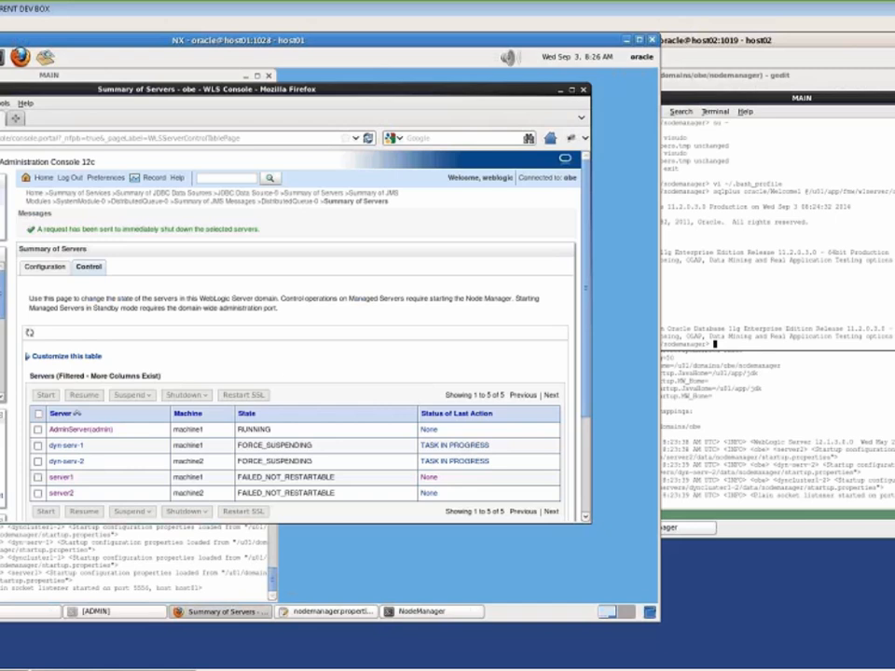
# Open dyncluster1-Template from the Server Templates list
pyautogui.click(1, 317)
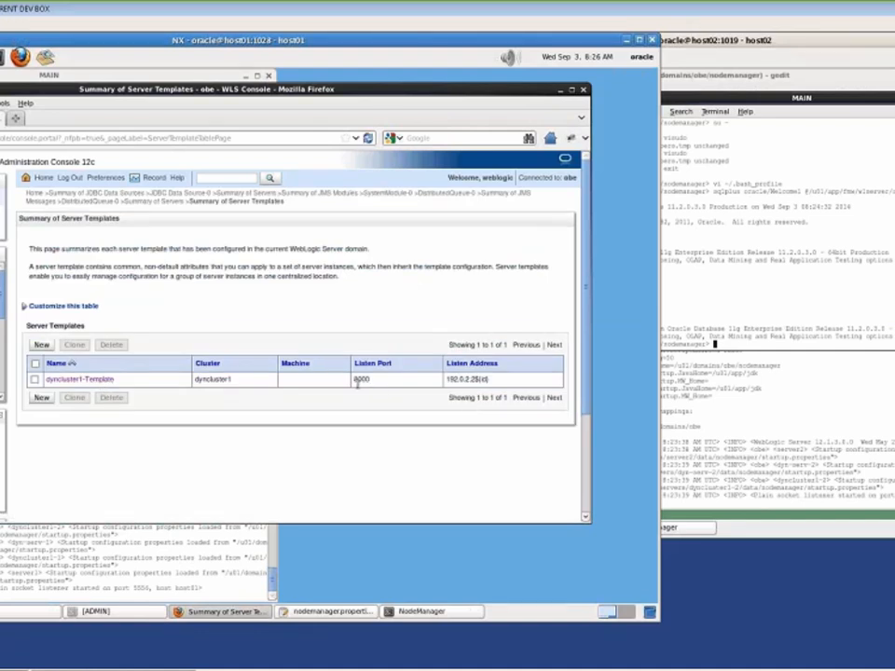
pyautogui.click(70, 381)
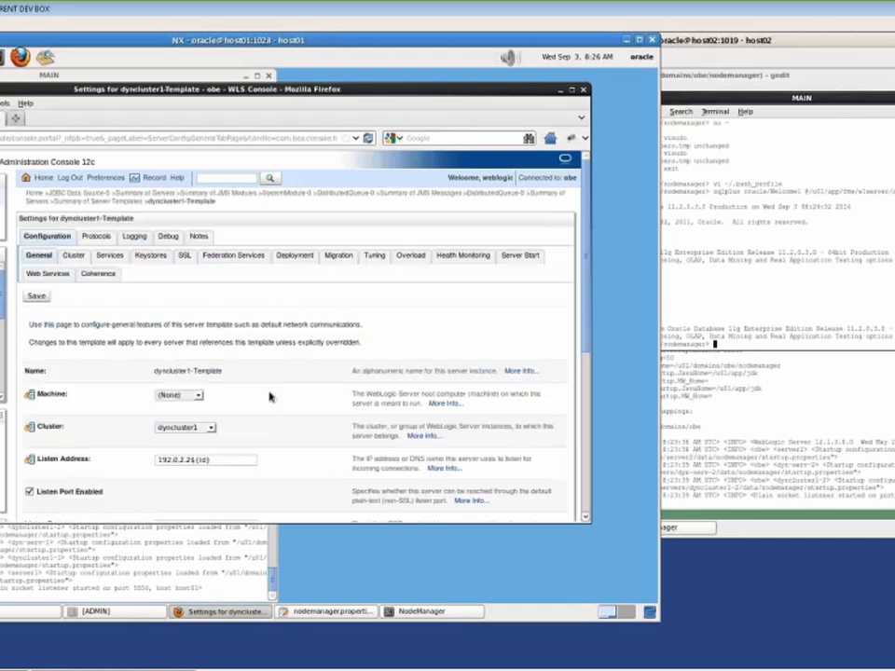
pyautogui.scroll(-2, 268, 397)
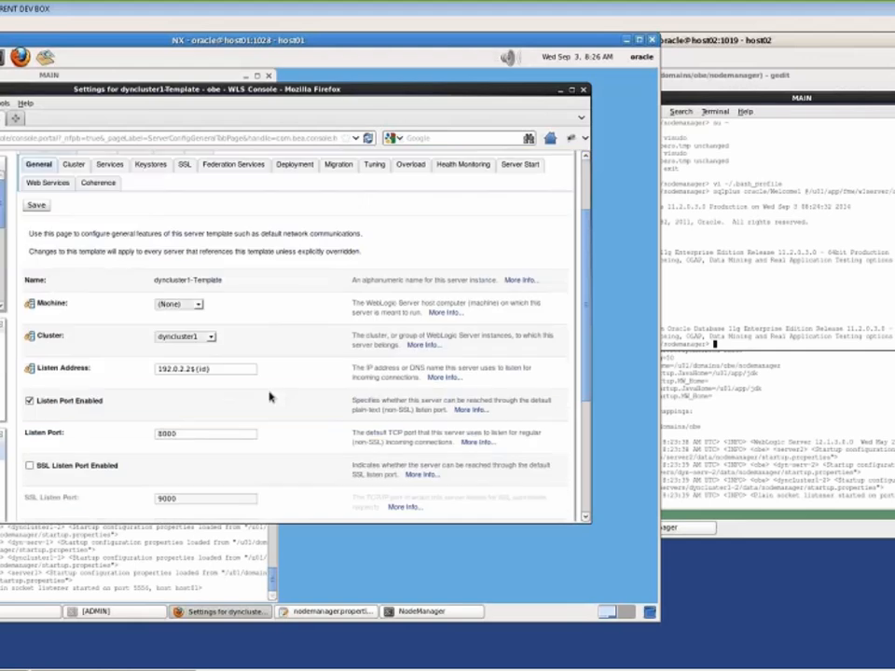
pyautogui.scroll(-4, 268, 397)
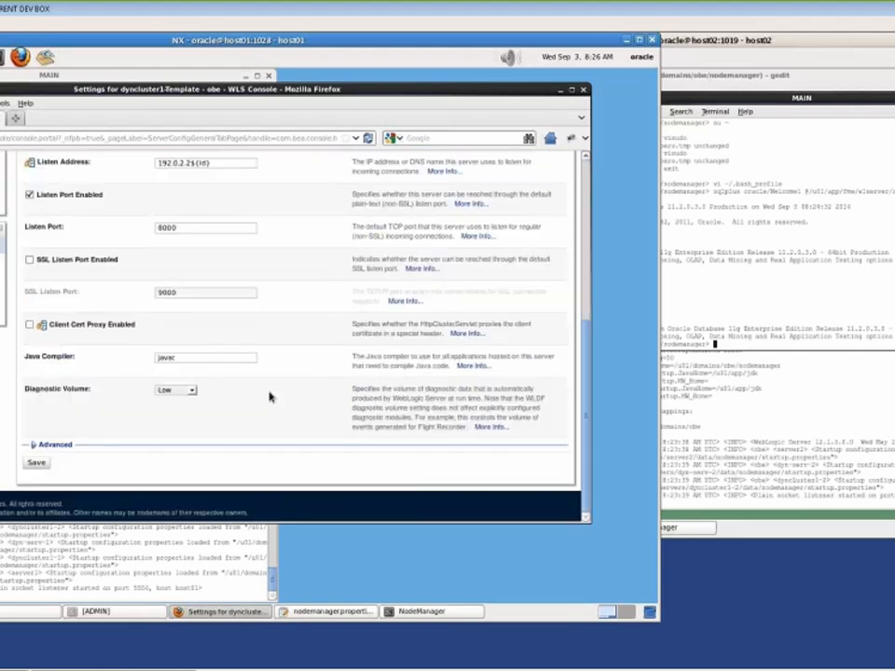
pyautogui.scroll(5, 269, 397)
pyautogui.scroll(-2, 269, 397)
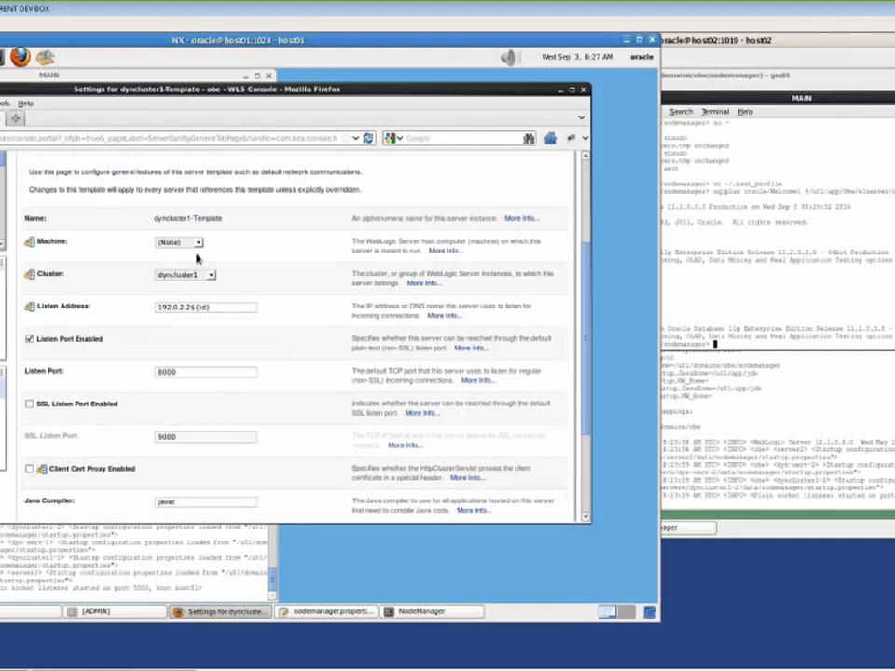
# Review the template's Listen Port 8000, cluster dyncluster1 and Listen Address 192.0.2.2${id}
pyautogui.moveTo(184, 373); pyautogui.dragTo(154, 371)
pyautogui.click(186, 371)
pyautogui.click(228, 308)
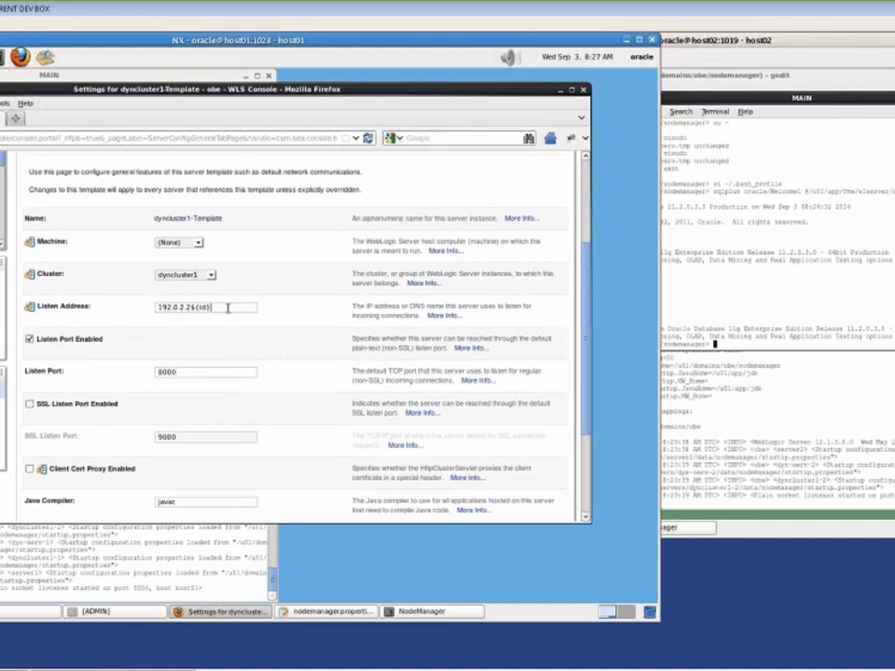
pyautogui.click(211, 277)
pyautogui.click(212, 278)
pyautogui.click(227, 310)
pyautogui.hotkey('shift', 'Left')
pyautogui.hotkey('shift', 'Left')
pyautogui.hotkey('shift', 'Left')
pyautogui.hotkey('shift', 'Left')
pyautogui.hotkey('shift', 'Left')
pyautogui.click(225, 309)
pyautogui.scroll(3, 286, 382)
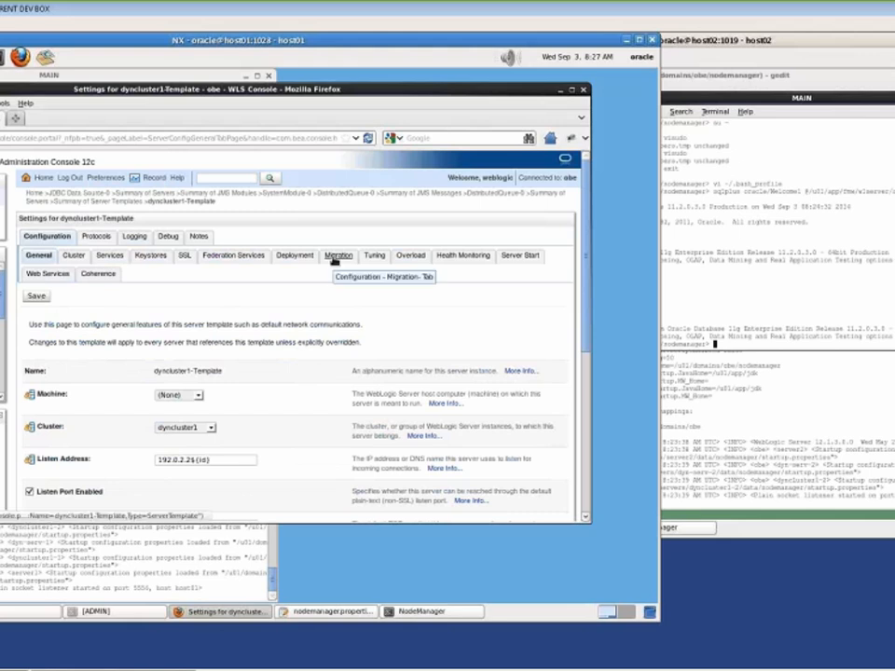
# Turn on Automatic Server Migration Enabled in dyncluster1-Template's Migration settings
pyautogui.click(336, 257)
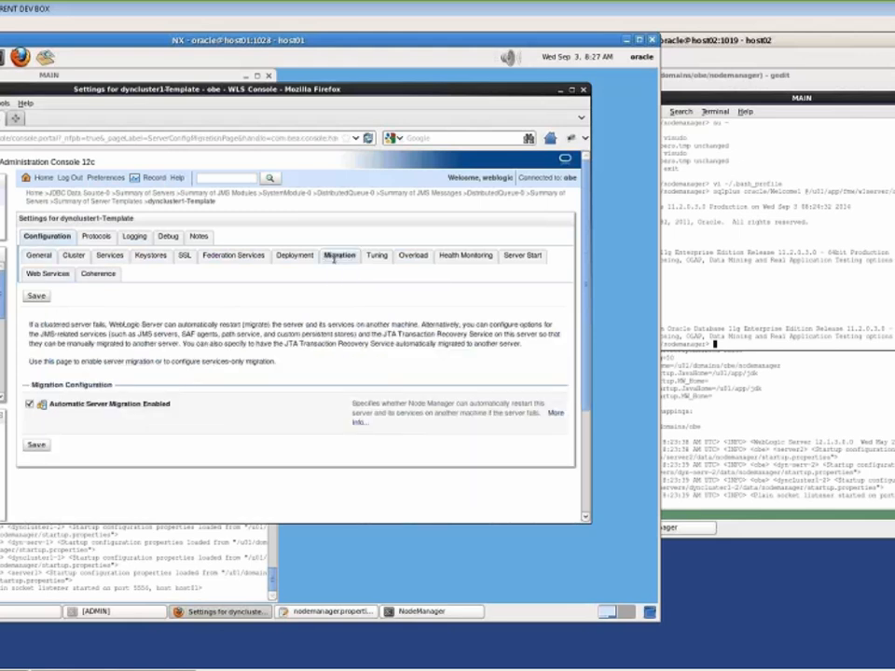
pyautogui.click(30, 404)
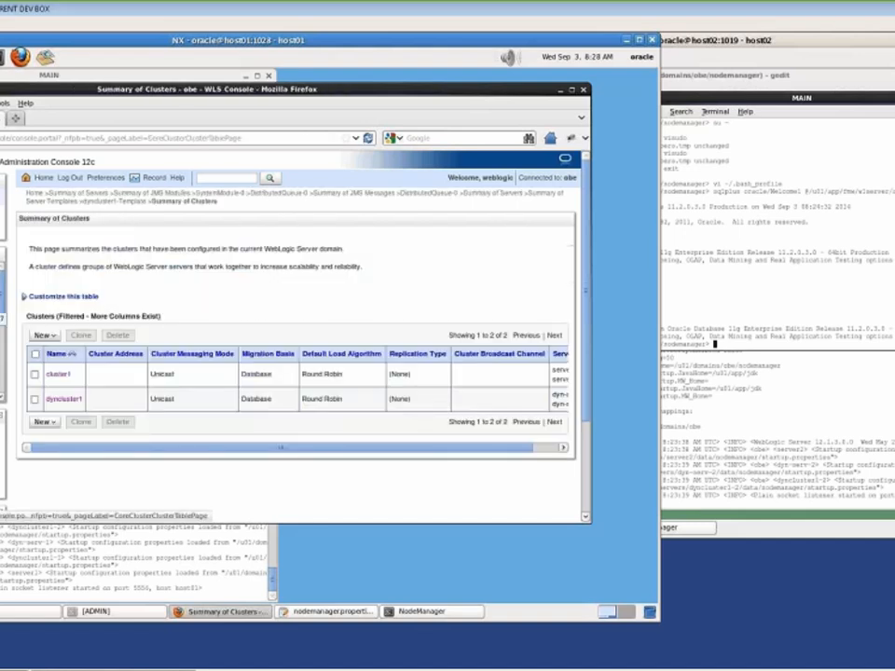
# Review dyncluster1's server settings (dyncluster1-Template, 2 dynamic servers, prefix dyn-serv-, mach*), then list machines
pyautogui.click(64, 399)
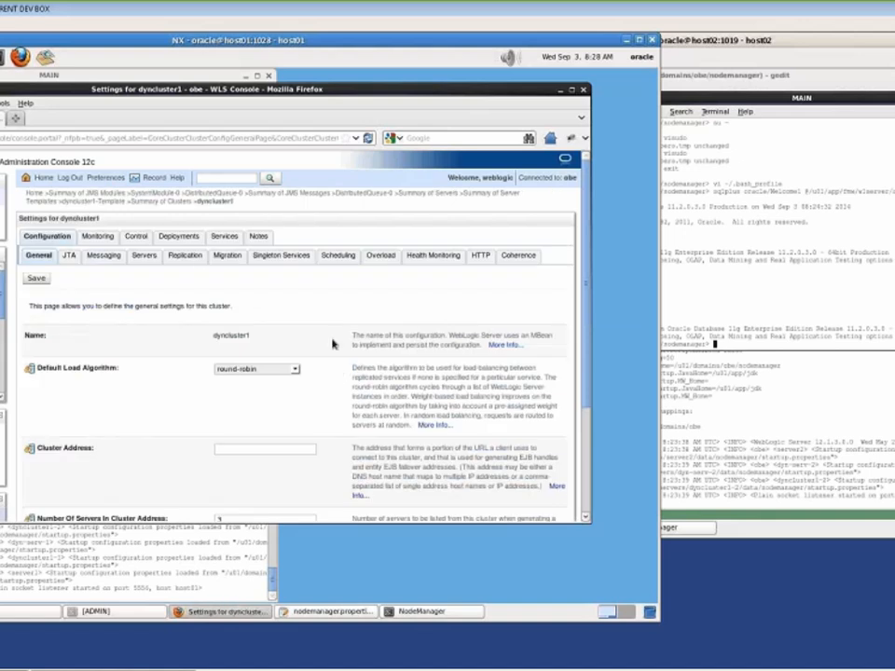
pyautogui.click(144, 256)
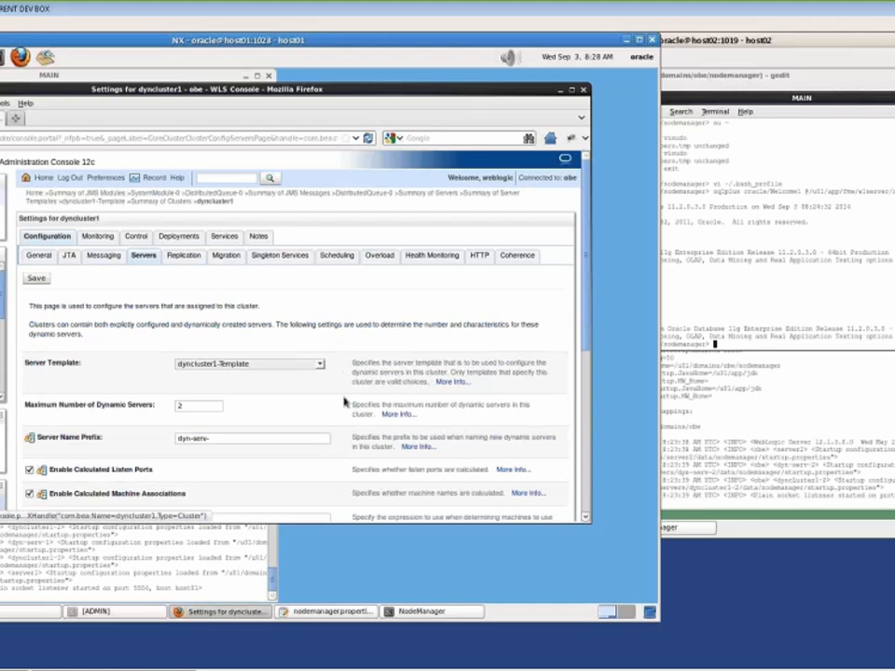
pyautogui.scroll(-5, 345, 403)
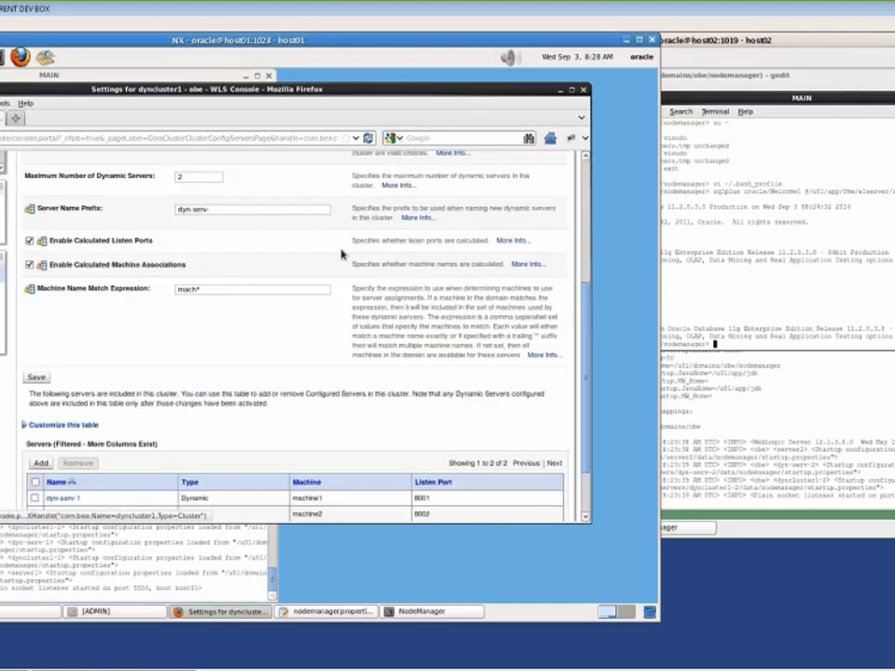
pyautogui.scroll(-1, 342, 254)
pyautogui.scroll(3, 342, 253)
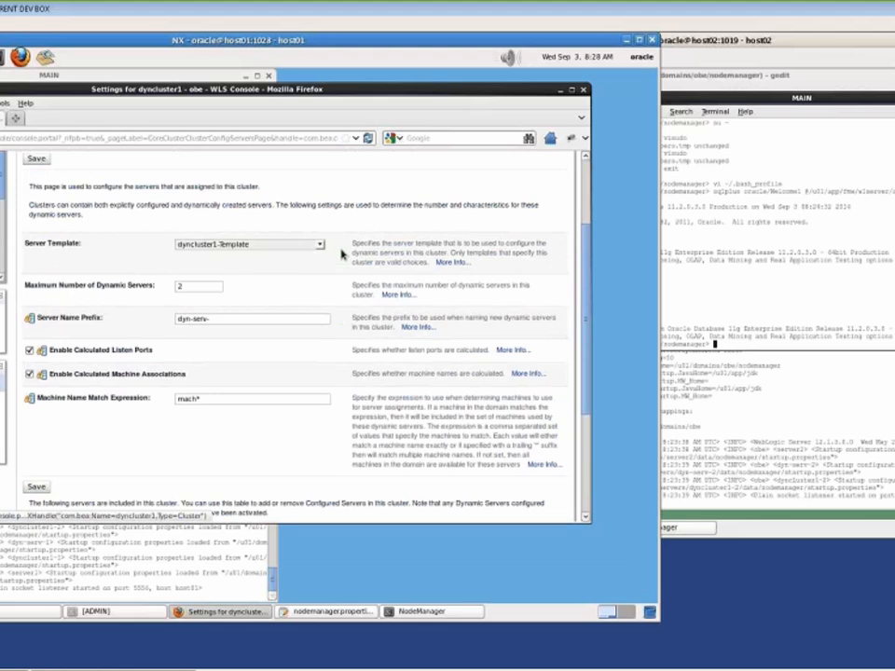
pyautogui.scroll(3, 342, 254)
pyautogui.moveTo(587, 257); pyautogui.dragTo(594, 334)
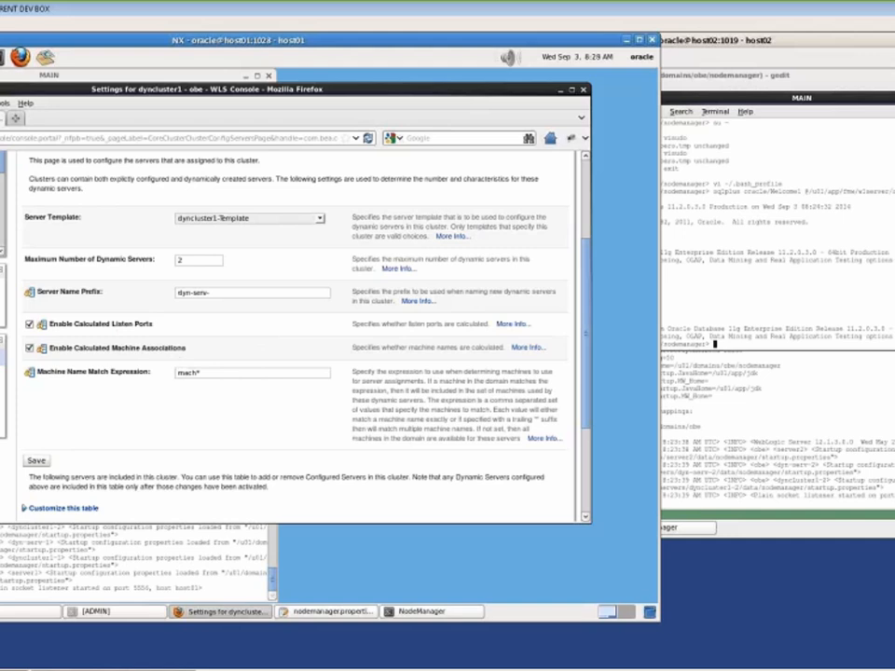
pyautogui.click(8, 264)
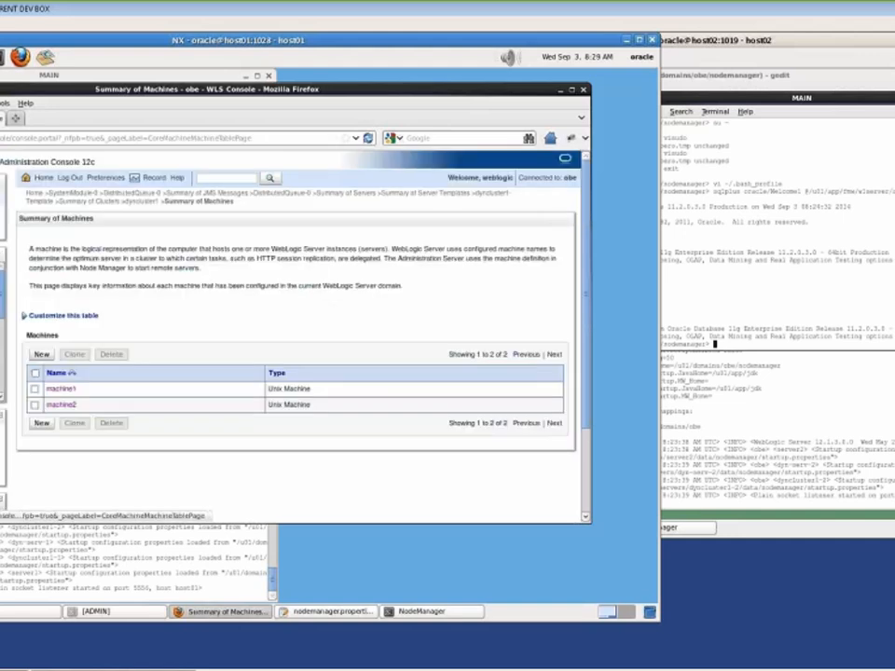
# Inspect dyncluster1's migration settings and Migration Basis, then list the JDBC data sources
pyautogui.click(56, 405)
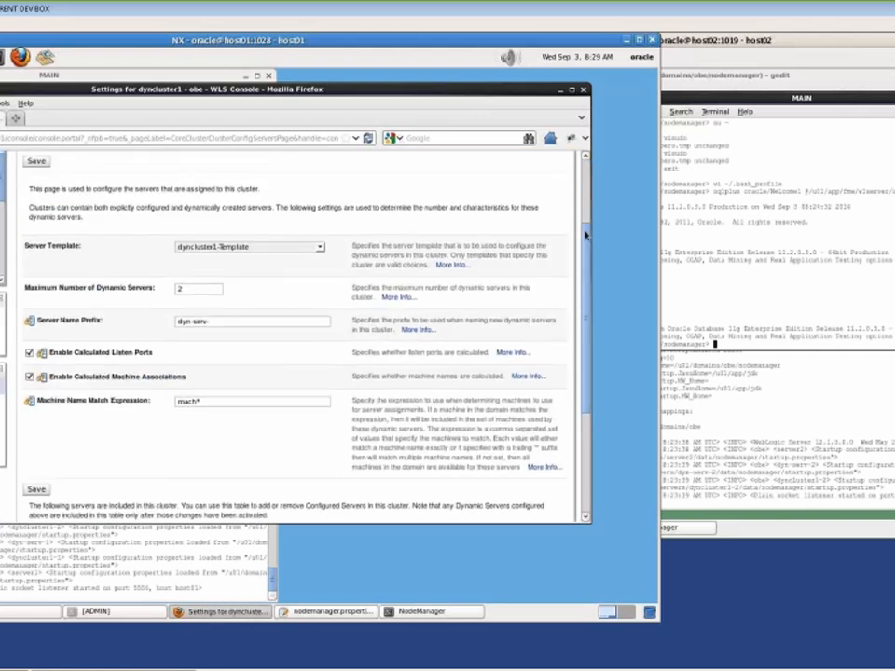
pyautogui.scroll(3, 586, 235)
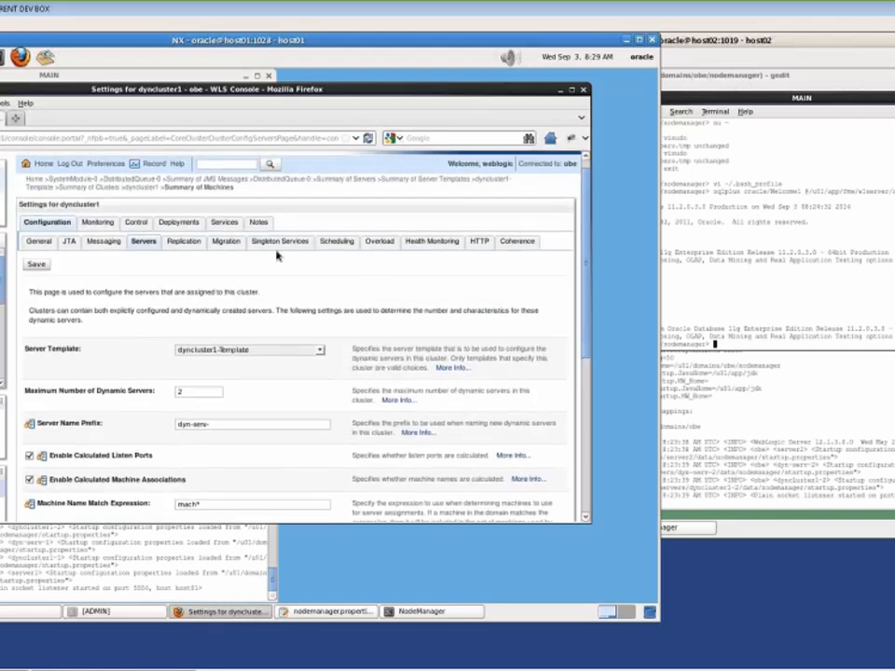
pyautogui.click(240, 244)
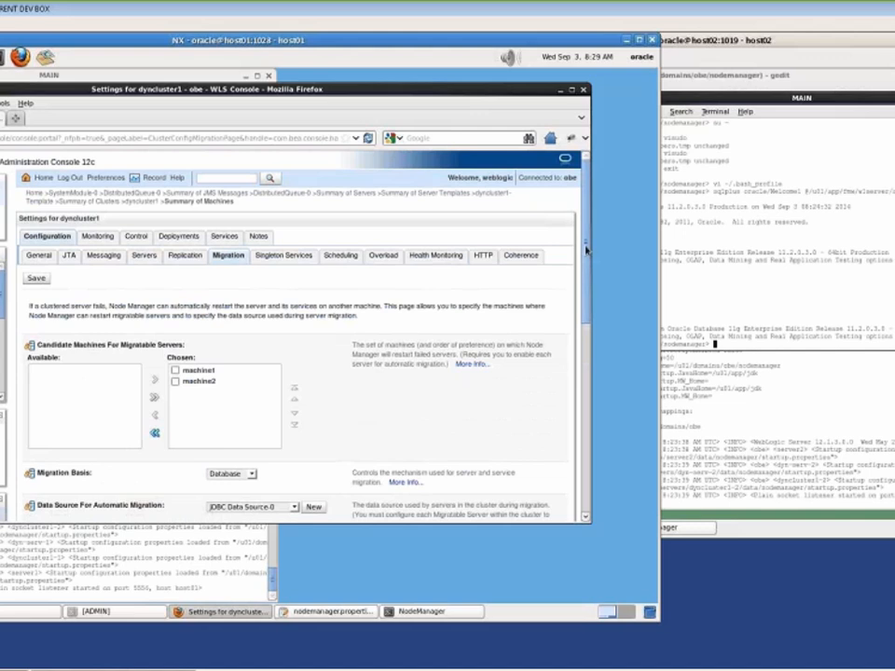
pyautogui.moveTo(586, 256); pyautogui.dragTo(586, 331)
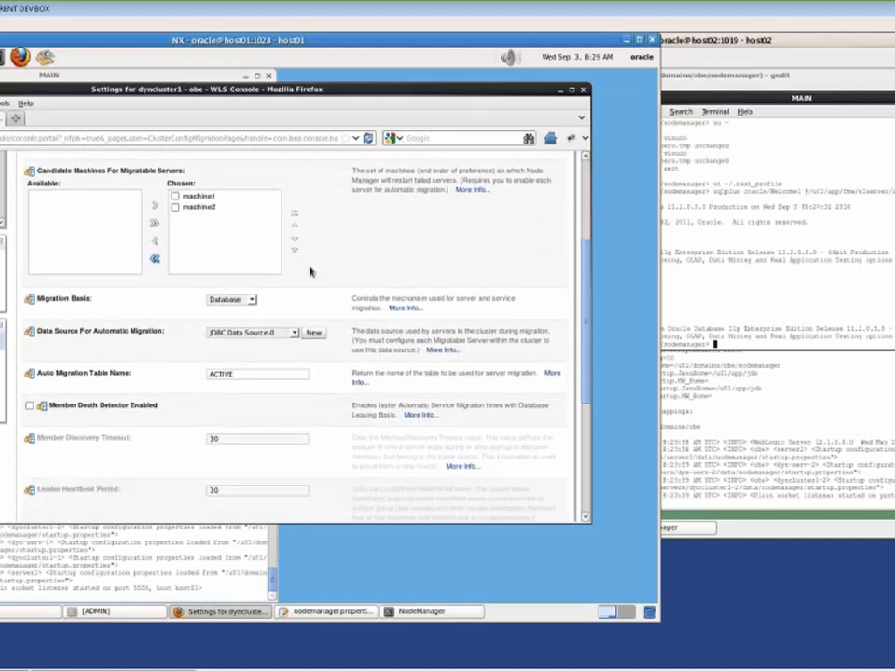
pyautogui.click(247, 300)
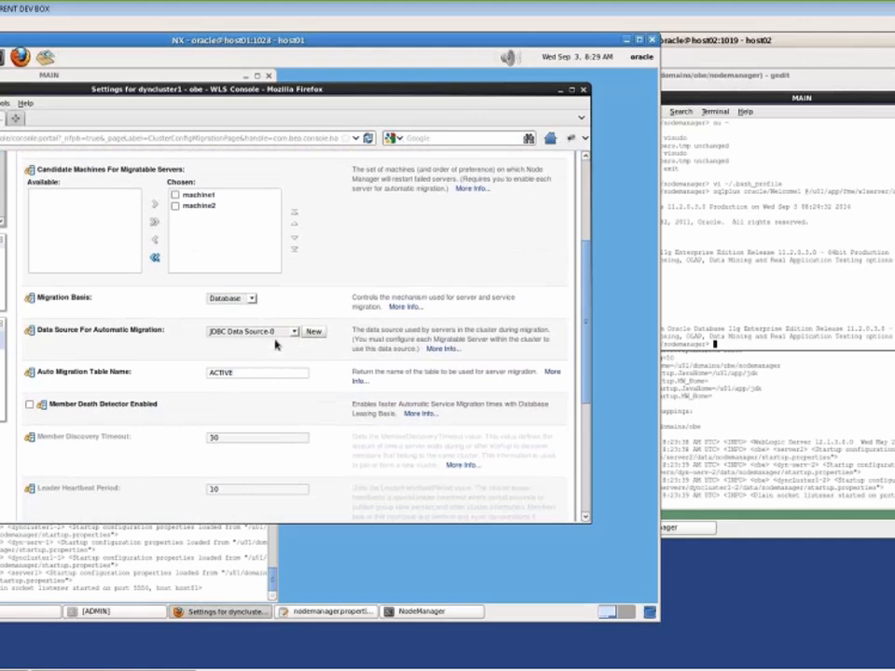
pyautogui.moveTo(584, 342); pyautogui.dragTo(588, 286)
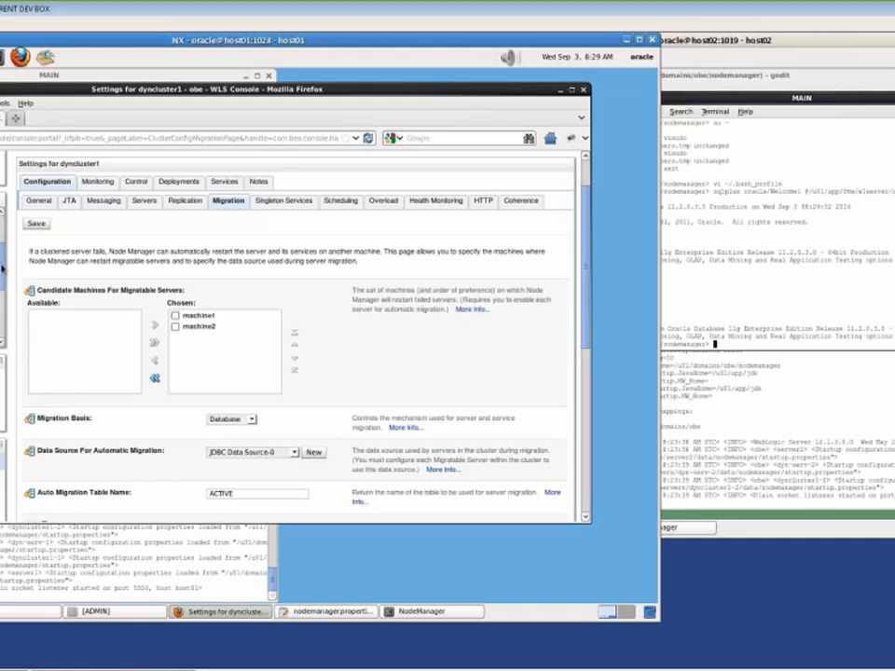
pyautogui.click(1, 280)
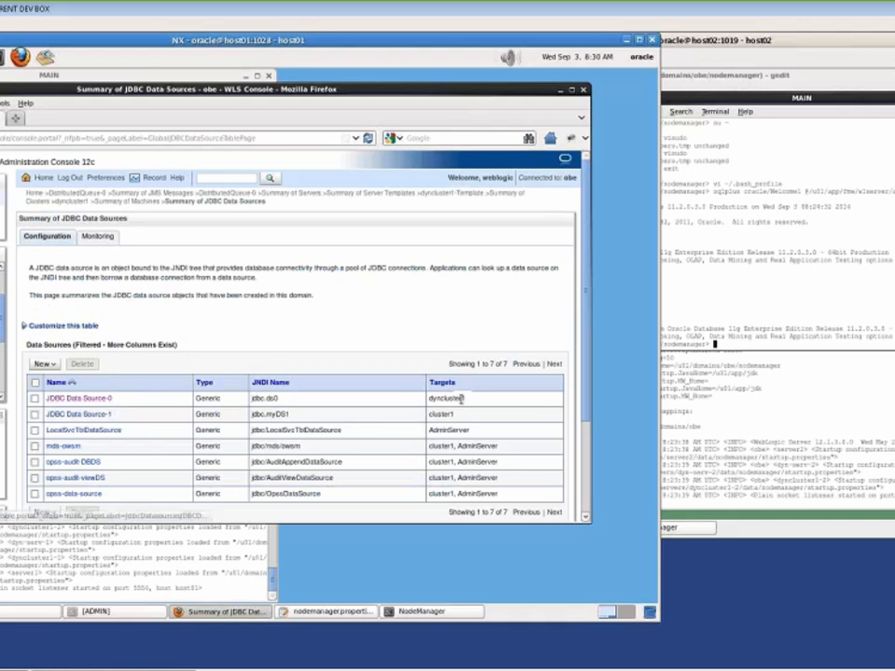
# Confirm JDBC Data Source-0 is targeted to dyncluster1, then list the persistent stores
pyautogui.moveTo(428, 398); pyautogui.dragTo(478, 403)
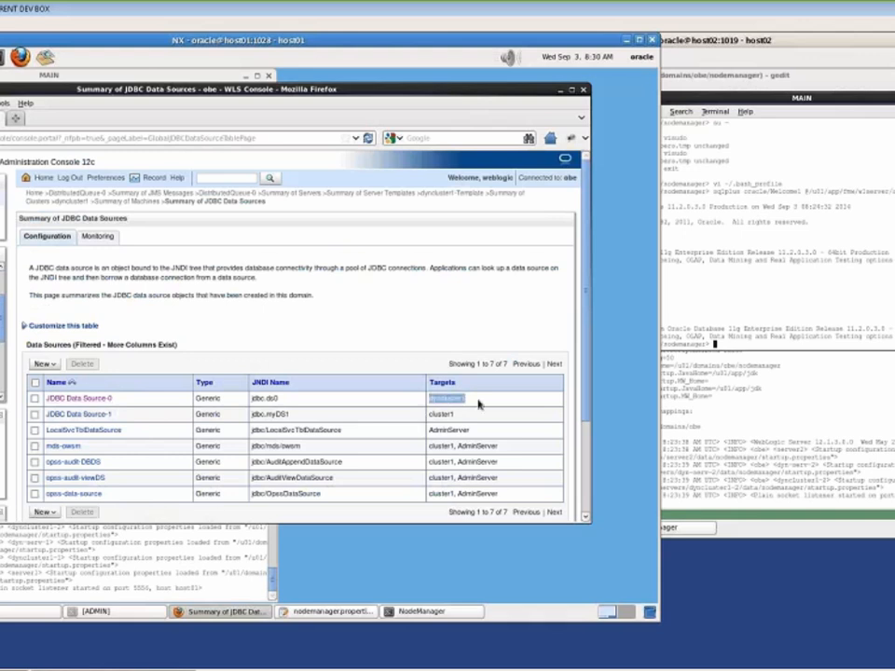
pyautogui.click(151, 351)
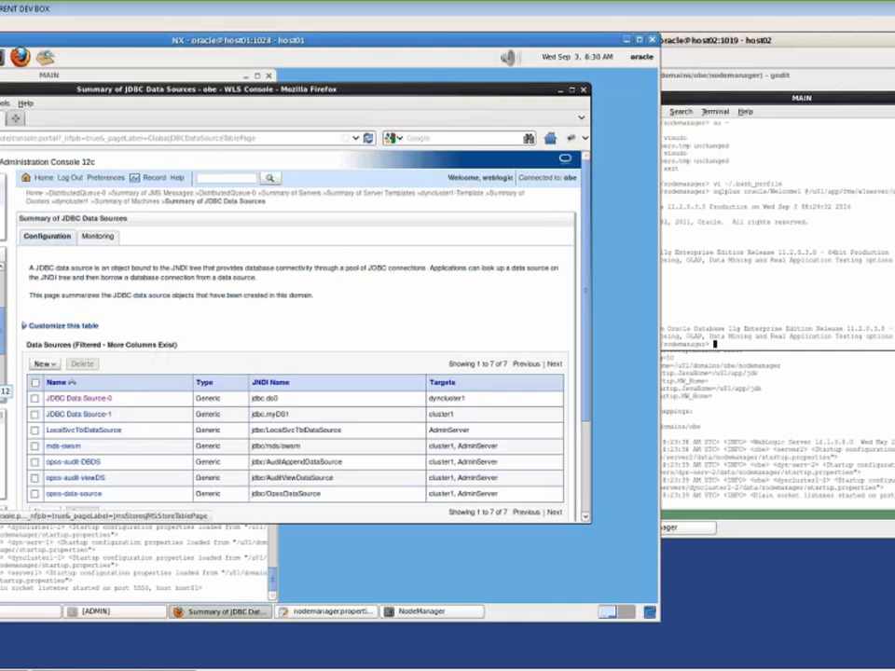
pyautogui.click(1, 374)
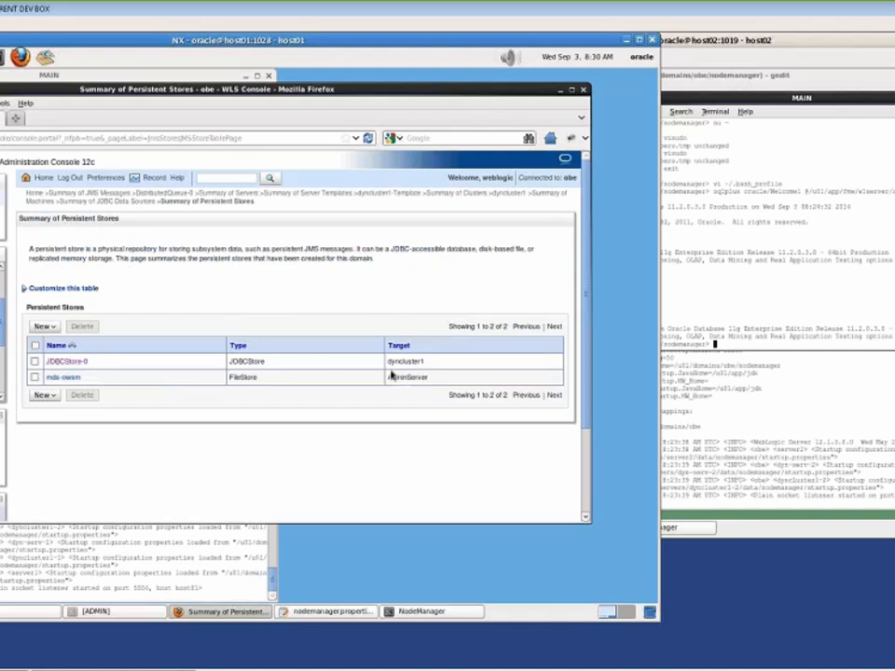
# Check JDBCStore-0's dyncluster1 target and its settings, then list the JMS servers
pyautogui.moveTo(389, 361); pyautogui.dragTo(426, 362)
pyautogui.click(75, 364)
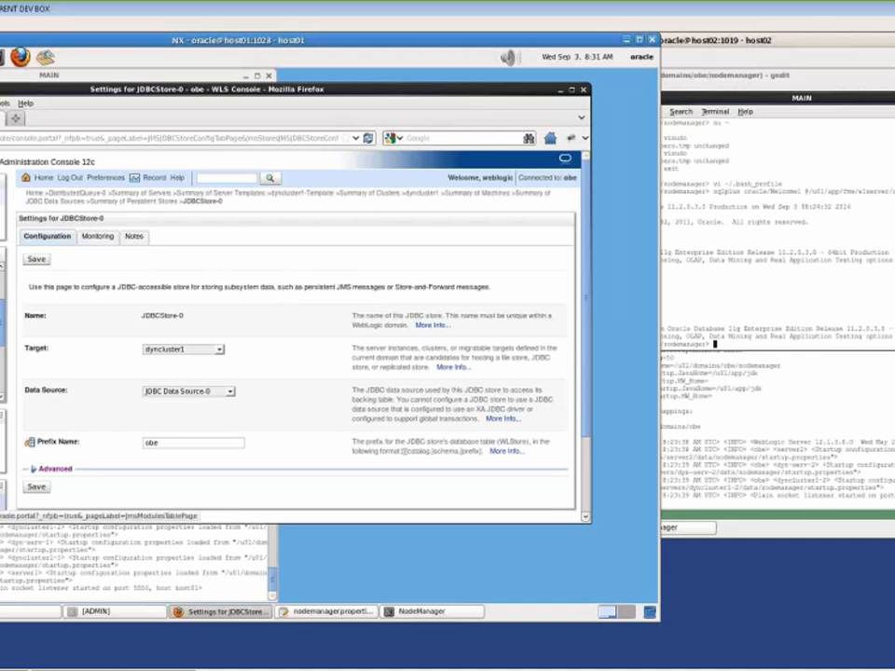
pyautogui.click(3, 280)
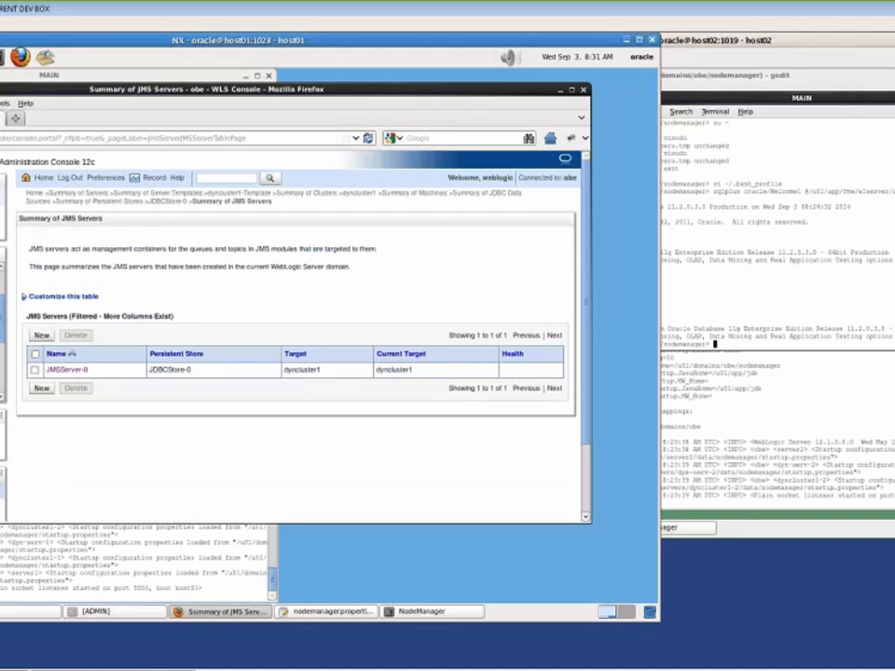
# Open DistributedQueue-0 in SystemModule-0 and check which subdeployment it uses
pyautogui.click(1, 329)
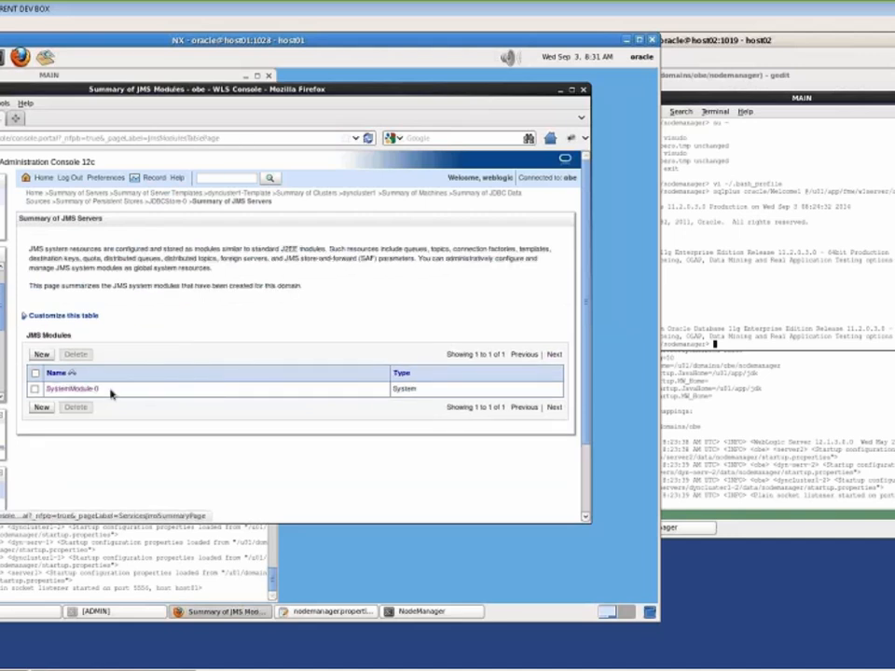
pyautogui.click(82, 390)
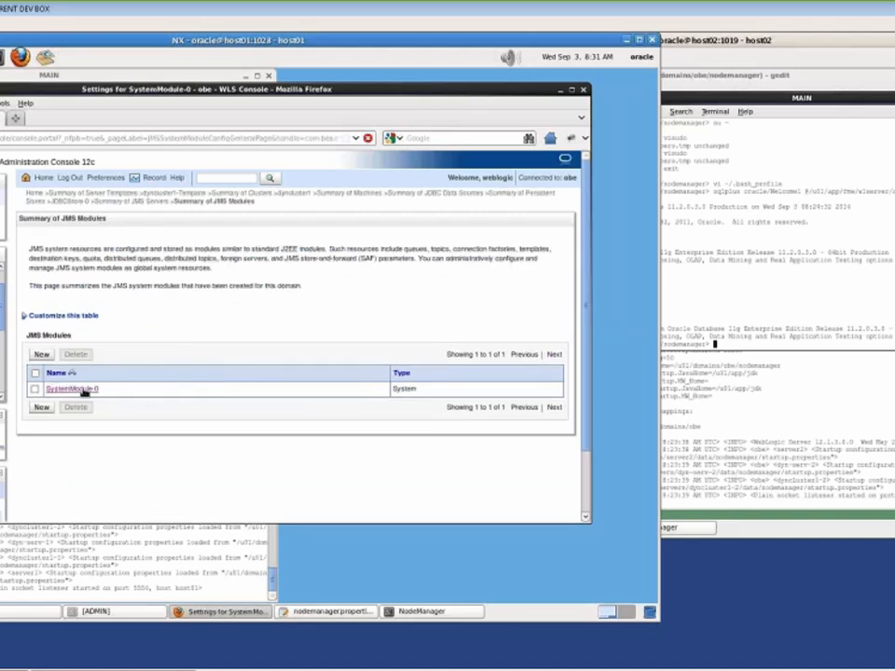
pyautogui.click(90, 478)
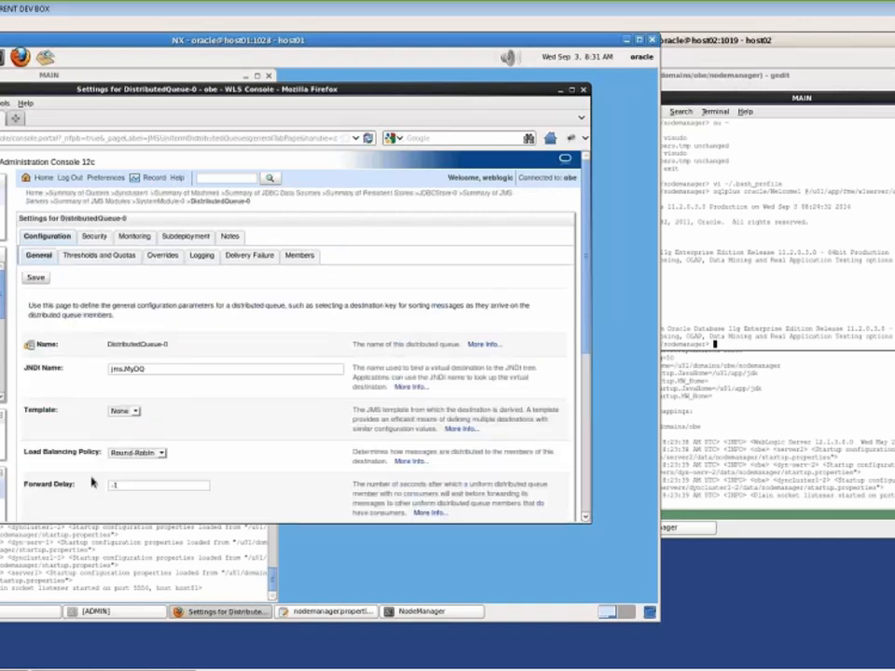
pyautogui.click(185, 236)
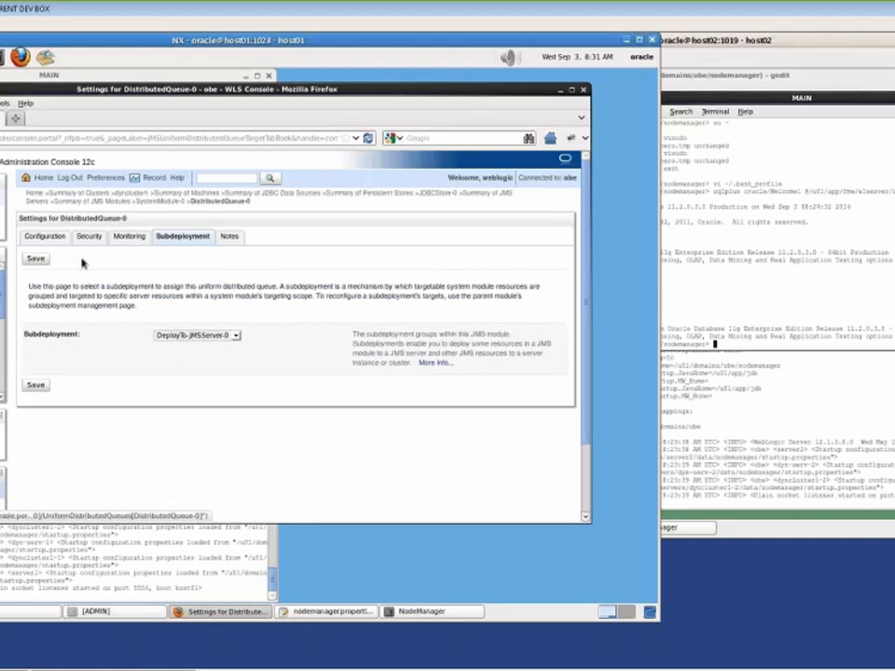
# Review DistributedQueue-0's configuration and monitoring statistics, then list the servers
pyautogui.click(45, 238)
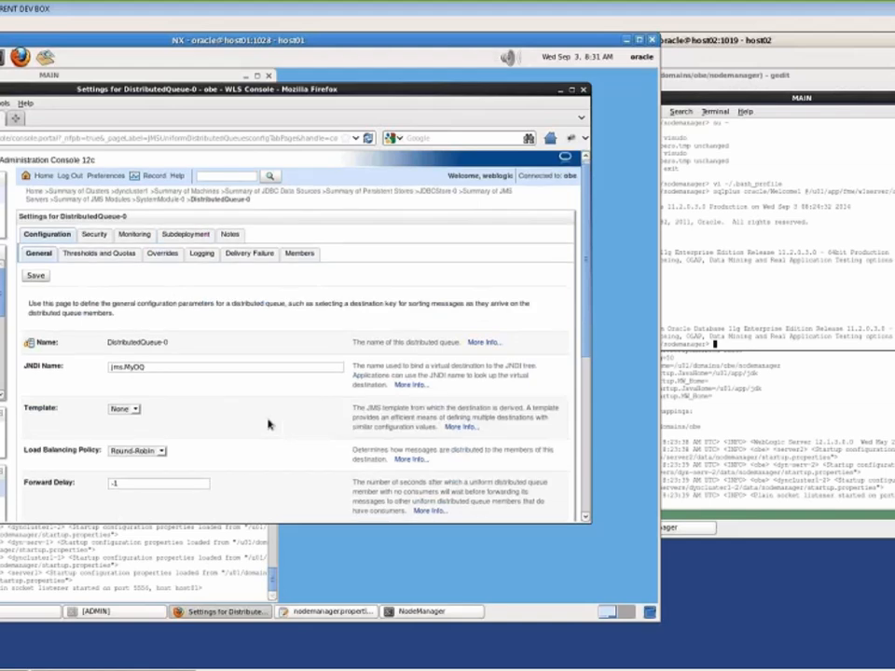
pyautogui.scroll(-5, 268, 424)
pyautogui.scroll(2, 269, 424)
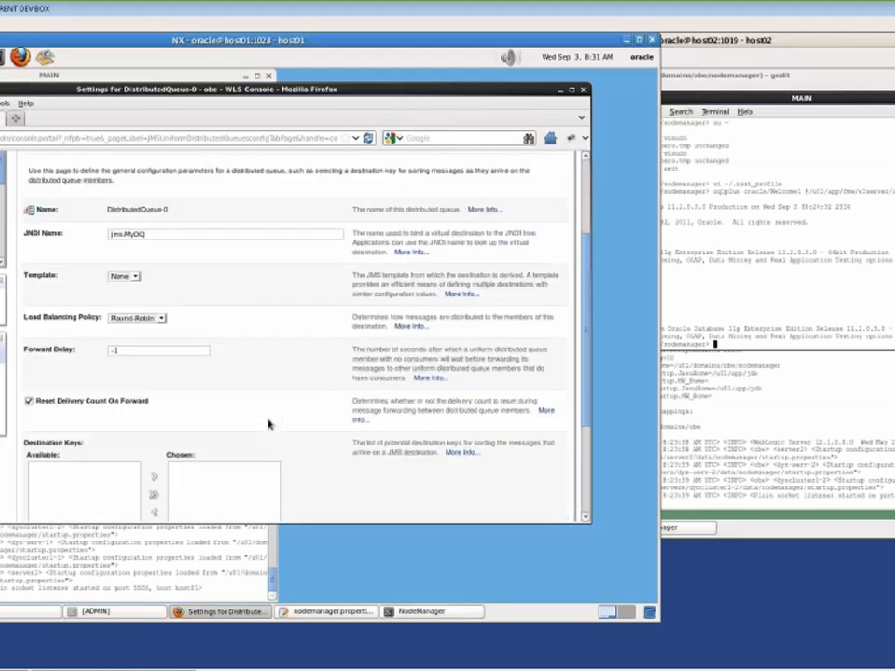
pyautogui.scroll(2, 269, 424)
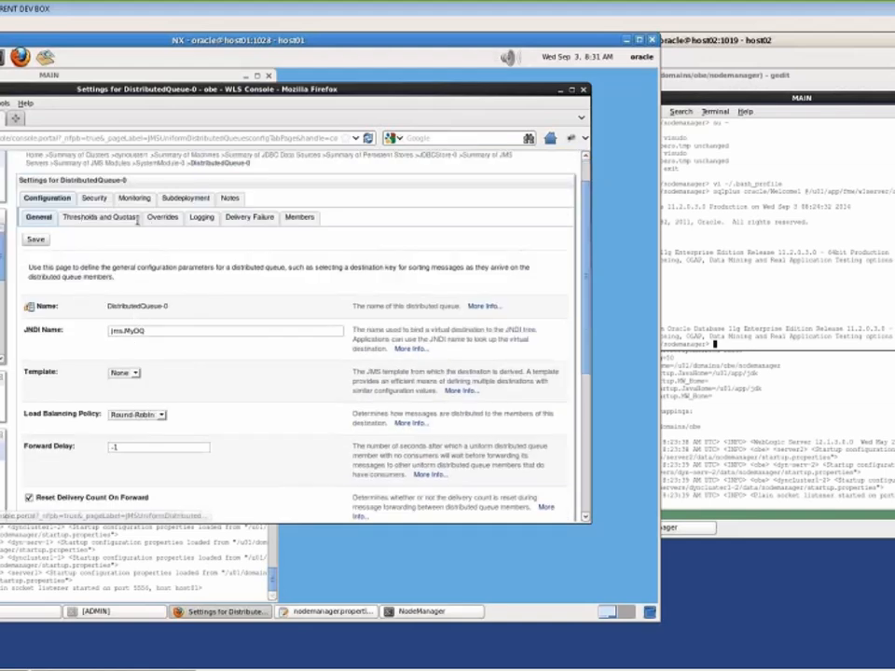
pyautogui.click(133, 198)
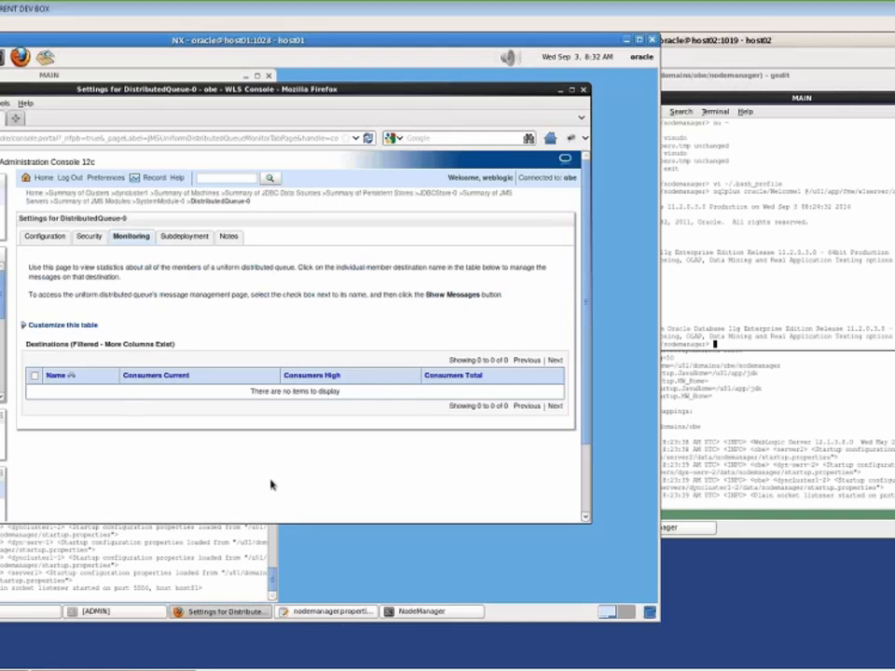
pyautogui.click(5, 261)
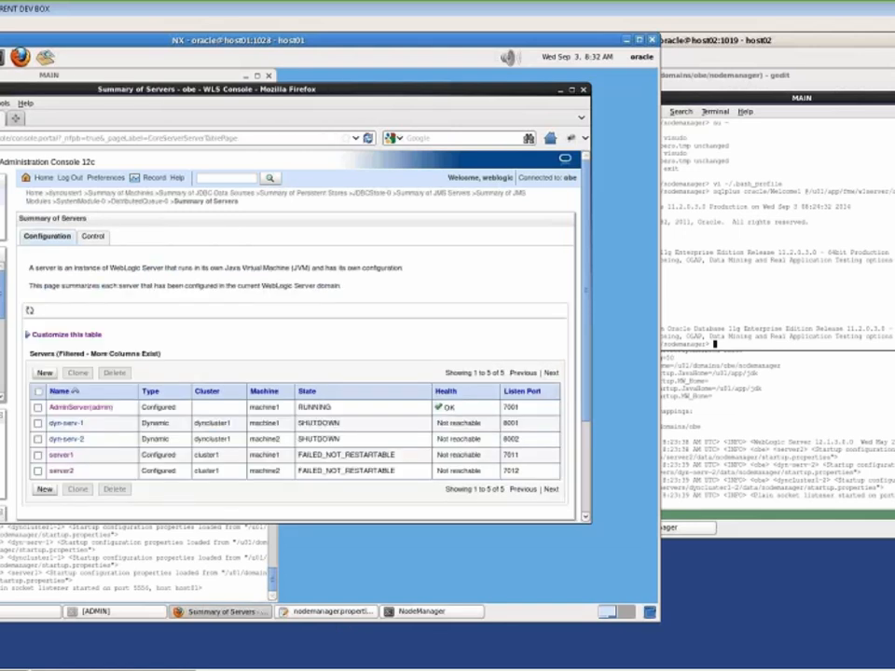
# Start dyn-serv-1 from the Control tab of Summary of Servers
pyautogui.click(38, 424)
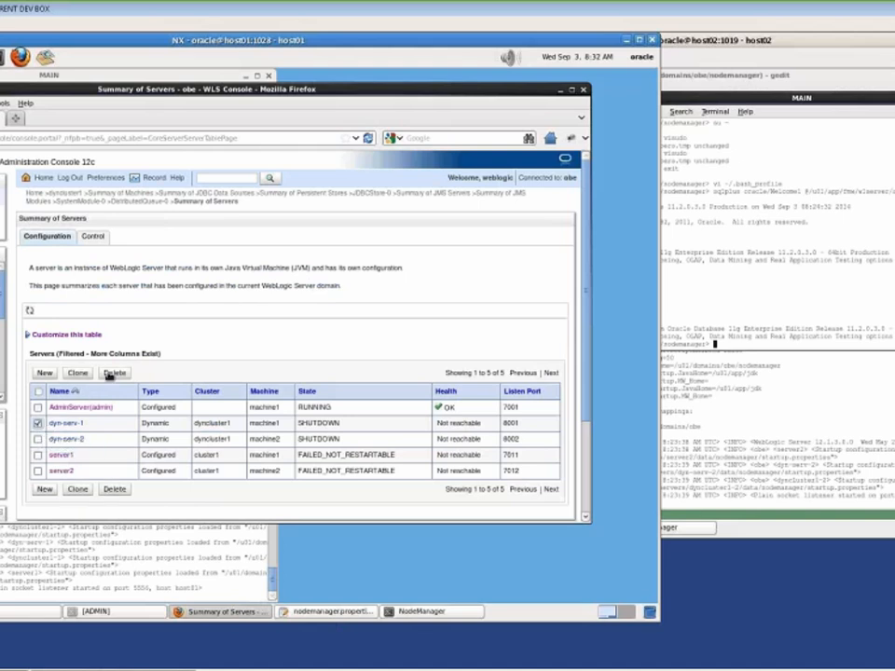
pyautogui.click(92, 236)
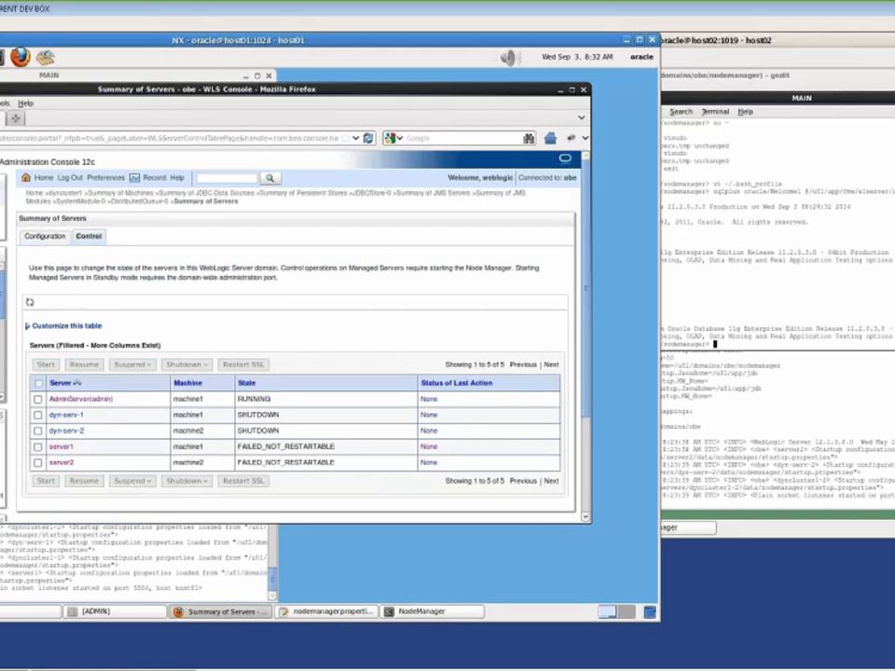
pyautogui.click(38, 414)
pyautogui.click(46, 365)
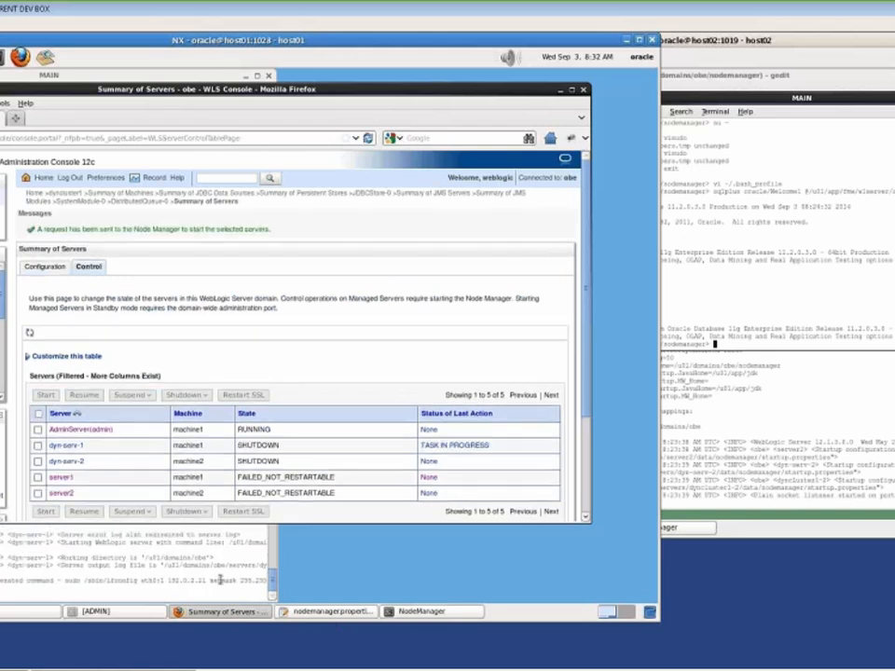
# Watch the NodeManager log until dyn-serv-1 is RUNNING, then return to the console
pyautogui.click(219, 580)
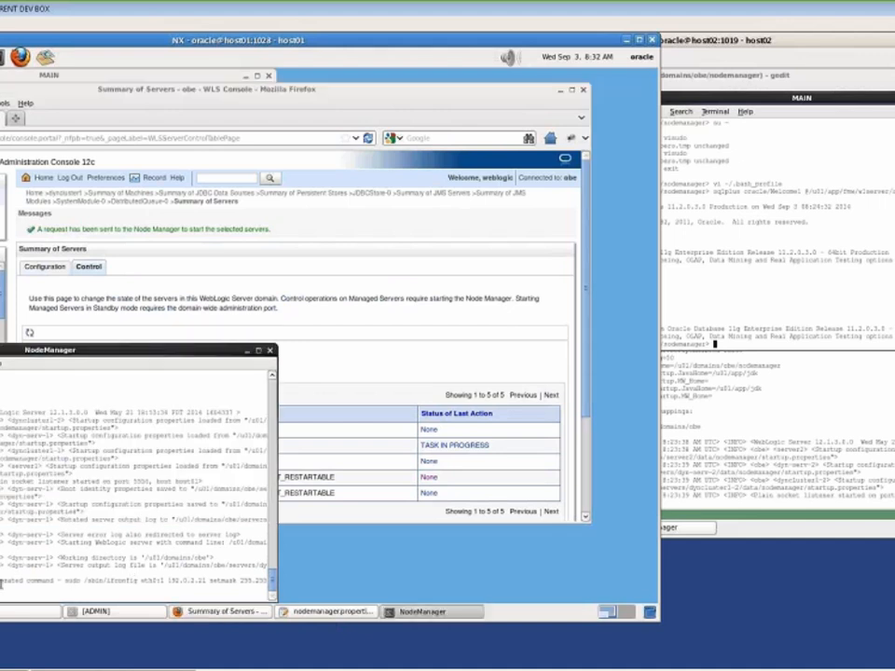
pyautogui.moveTo(73, 579); pyautogui.dragTo(86, 573)
pyautogui.doubleClick(70, 574)
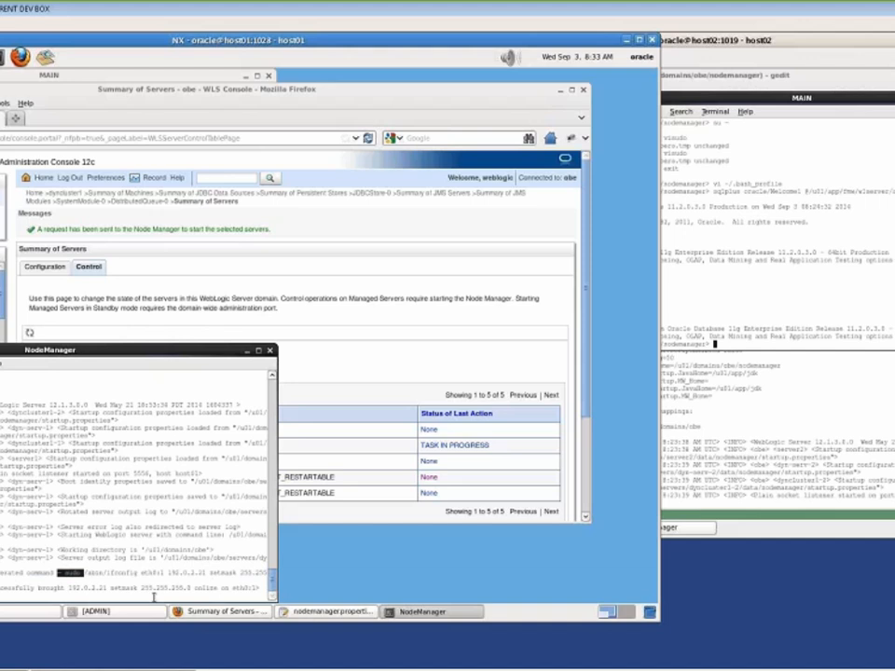
pyautogui.click(374, 366)
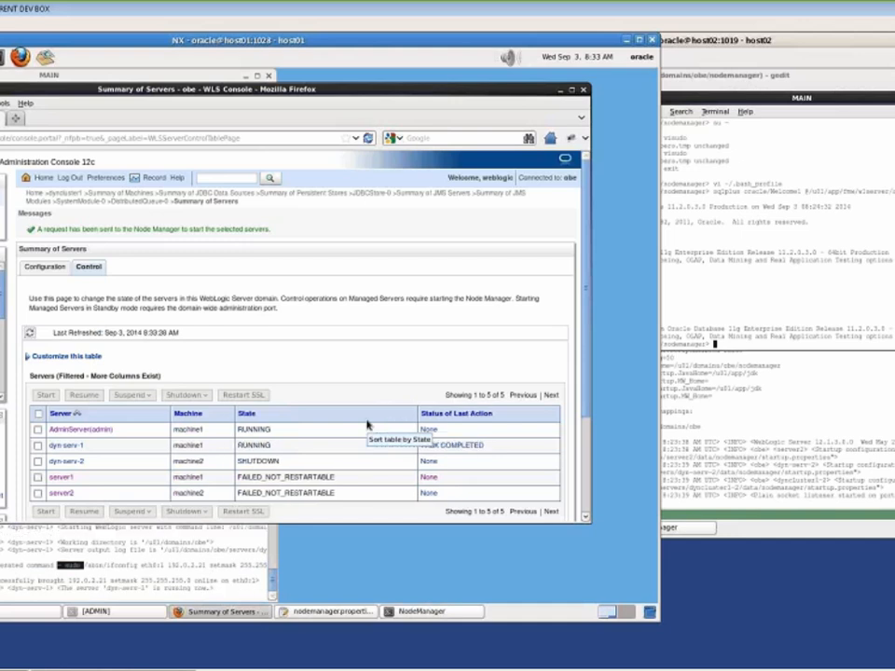
# Start dyn-serv-2 on machine2 and check host02's NodeManager log for its startup
pyautogui.click(38, 461)
pyautogui.click(46, 395)
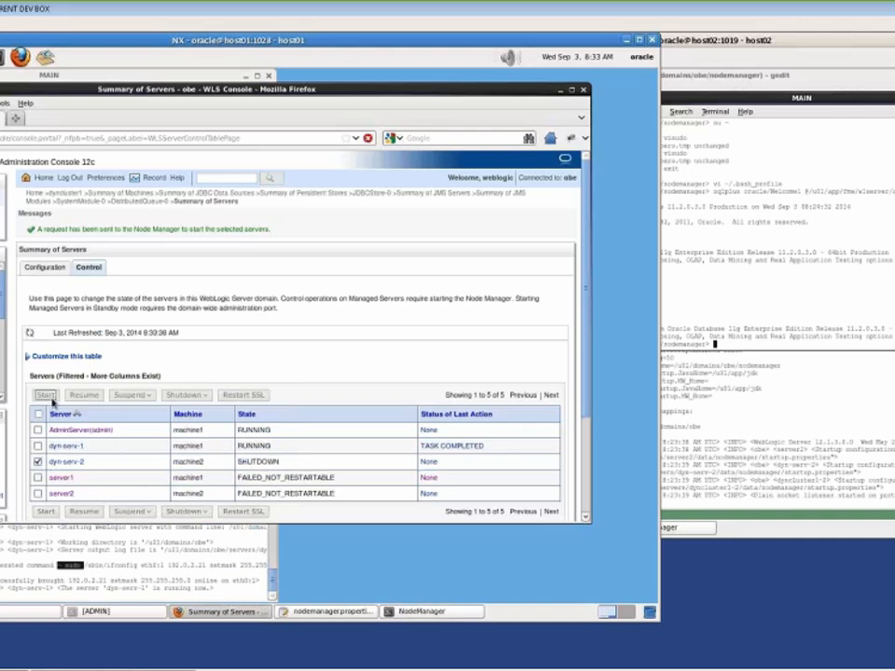
pyautogui.click(819, 492)
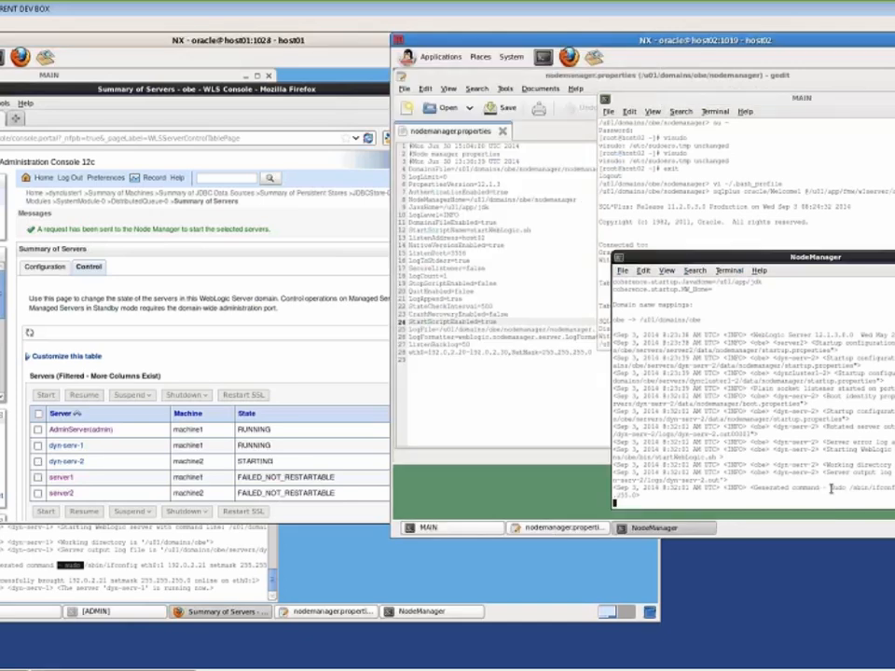
pyautogui.moveTo(831, 488); pyautogui.dragTo(850, 489)
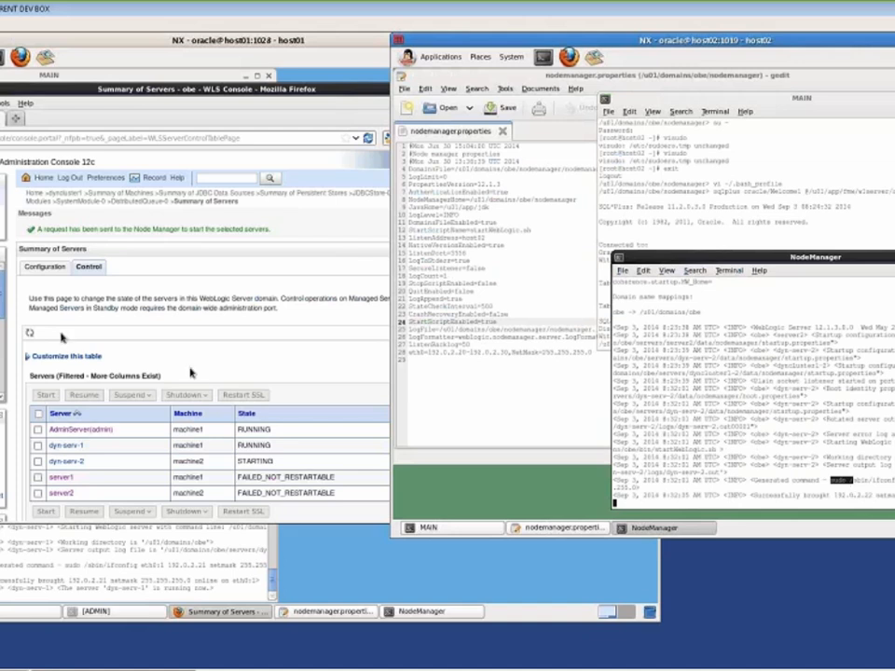
pyautogui.click(30, 334)
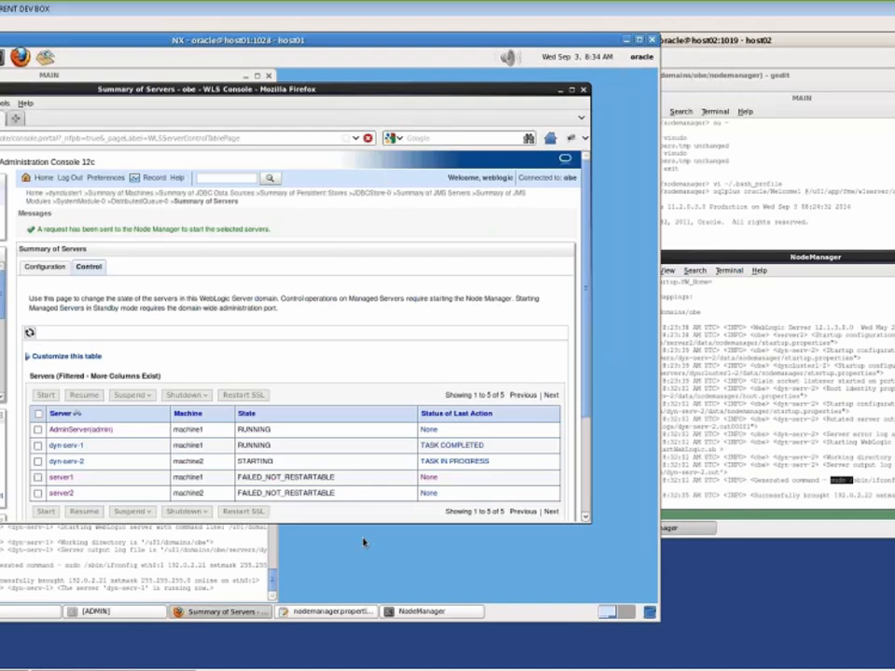
pyautogui.click(692, 221)
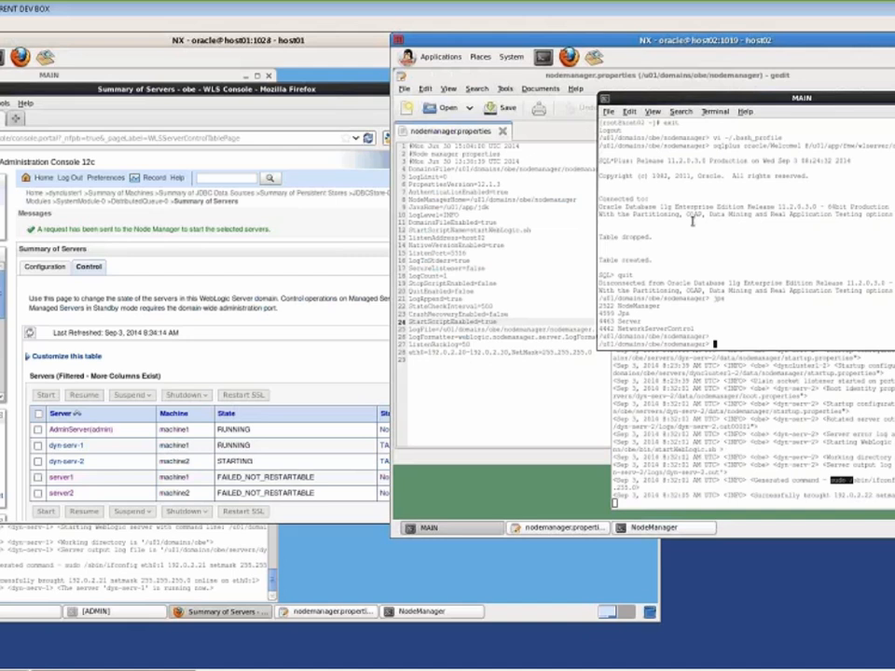
# Run 'which' in host02's terminal to locate the killServers.sh script
pyautogui.write('which s')
pyautogui.write('illServers.sh')
pyautogui.press('Return')
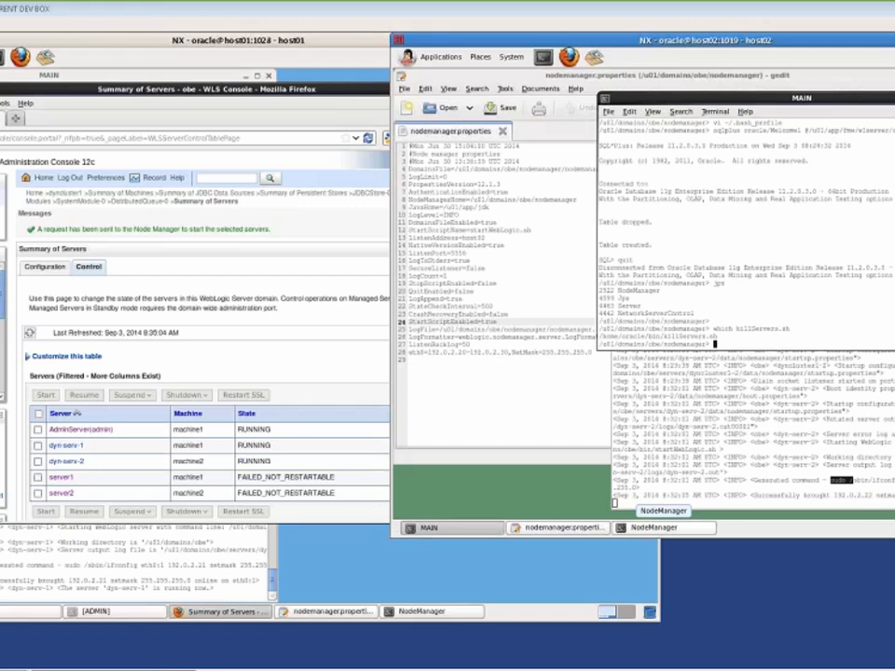
pyautogui.click(325, 383)
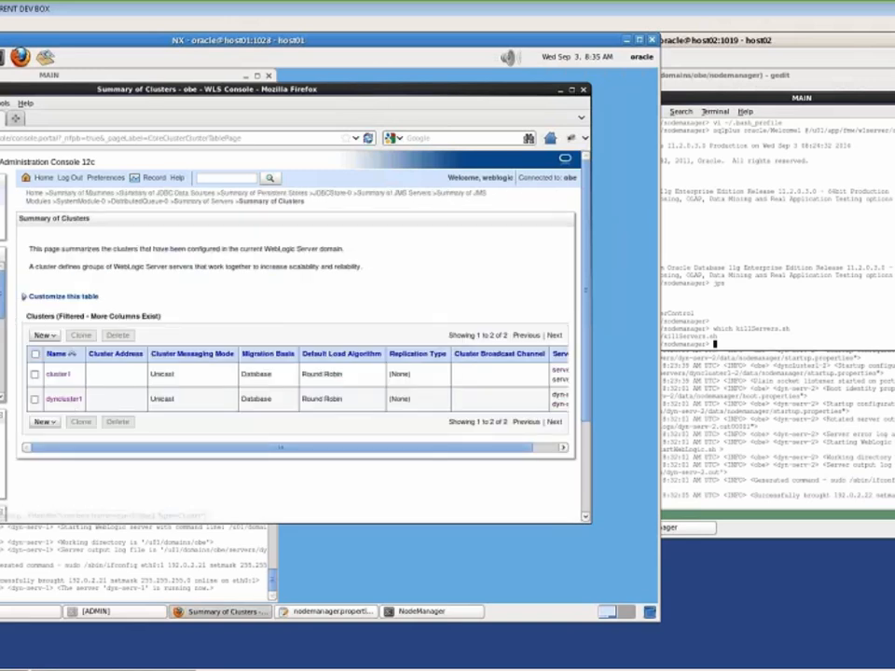
# View dyncluster1's monitoring summary, scrolling to the Master column, with dyn-serv-1 and dyn-serv-2 RUNNING
pyautogui.click(64, 399)
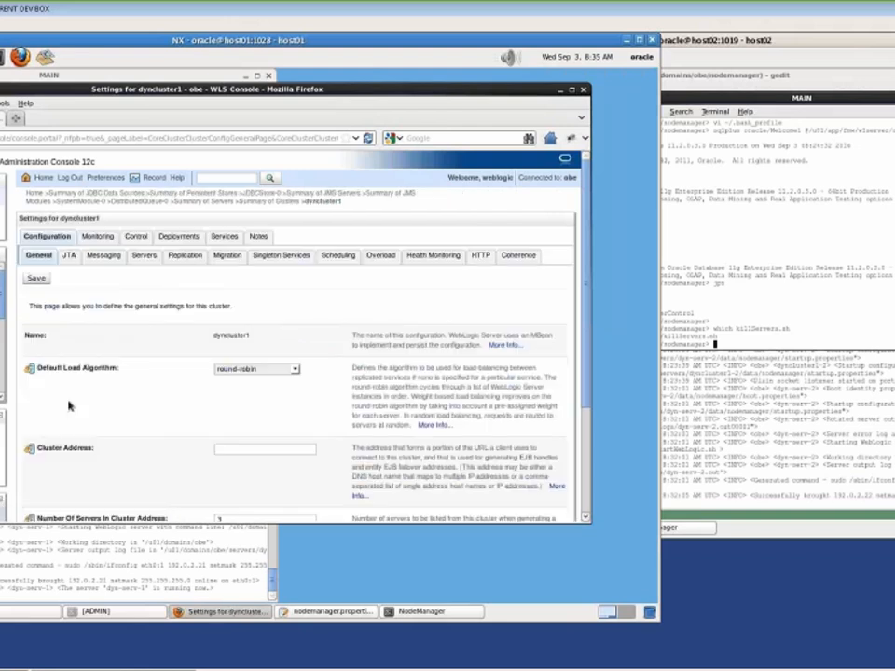
pyautogui.click(101, 236)
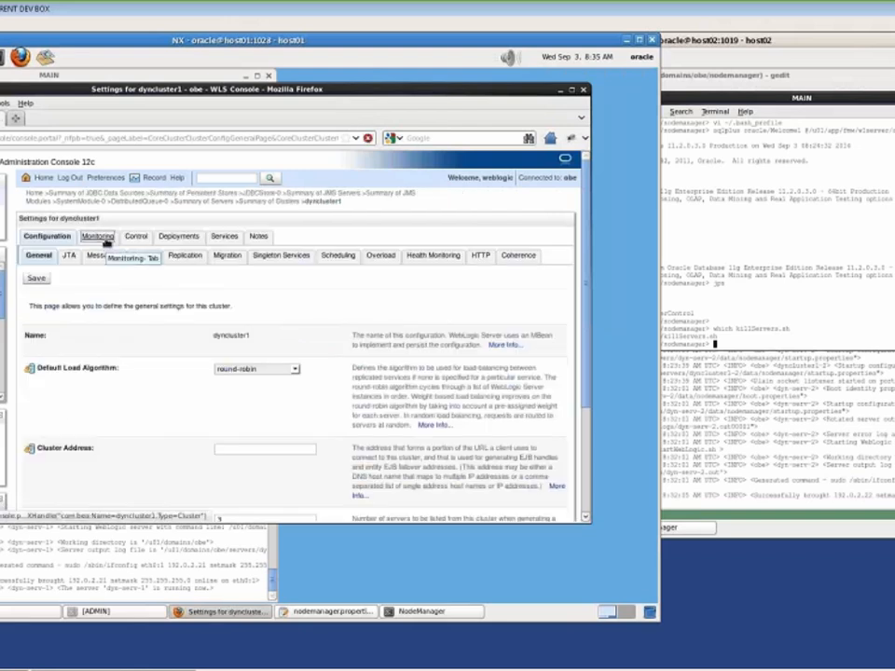
pyautogui.moveTo(326, 501); pyautogui.dragTo(186, 496)
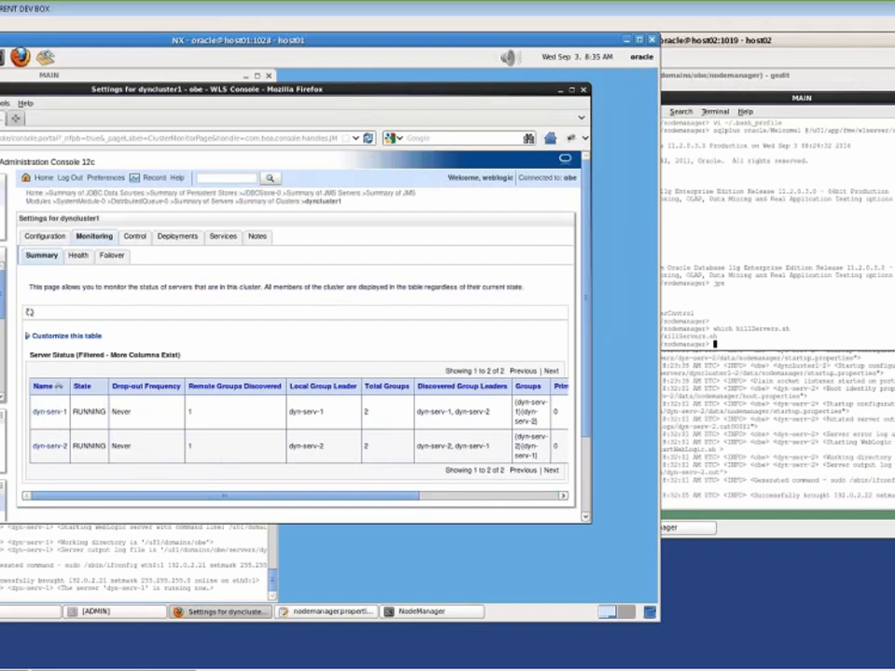
pyautogui.moveTo(211, 500); pyautogui.dragTo(396, 502)
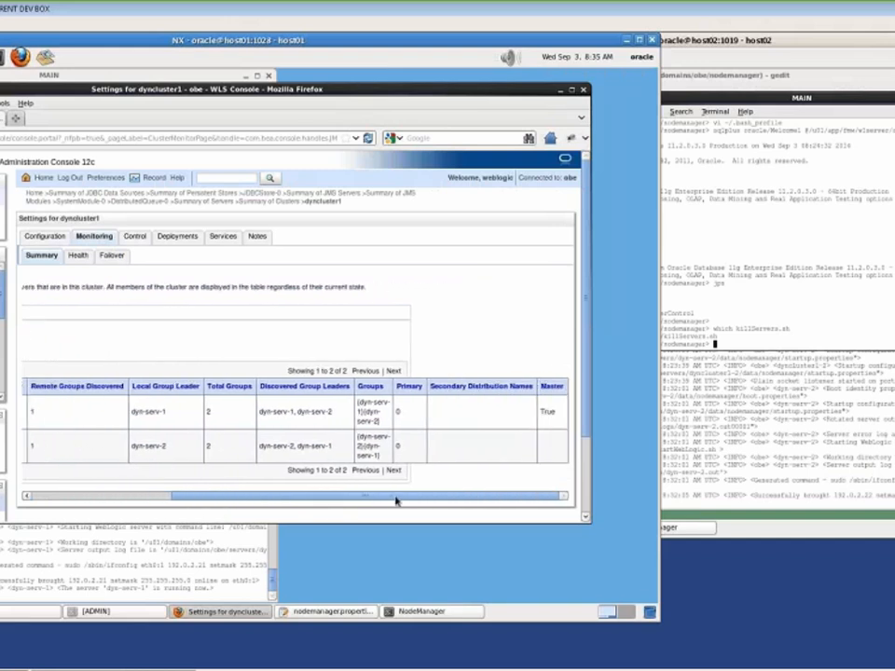
pyautogui.moveTo(541, 411); pyautogui.dragTo(559, 411)
pyautogui.click(560, 413)
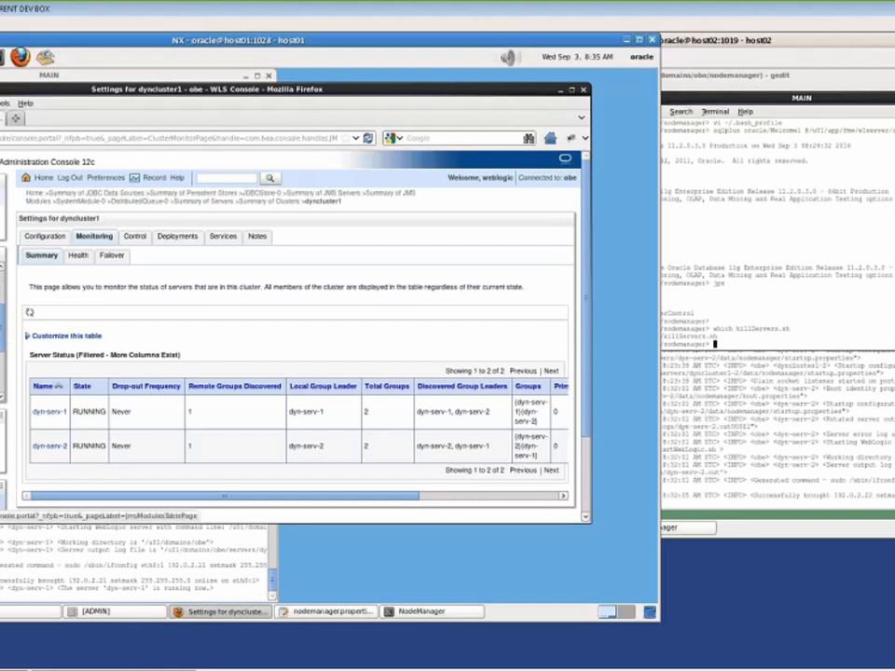
pyautogui.click(0, 327)
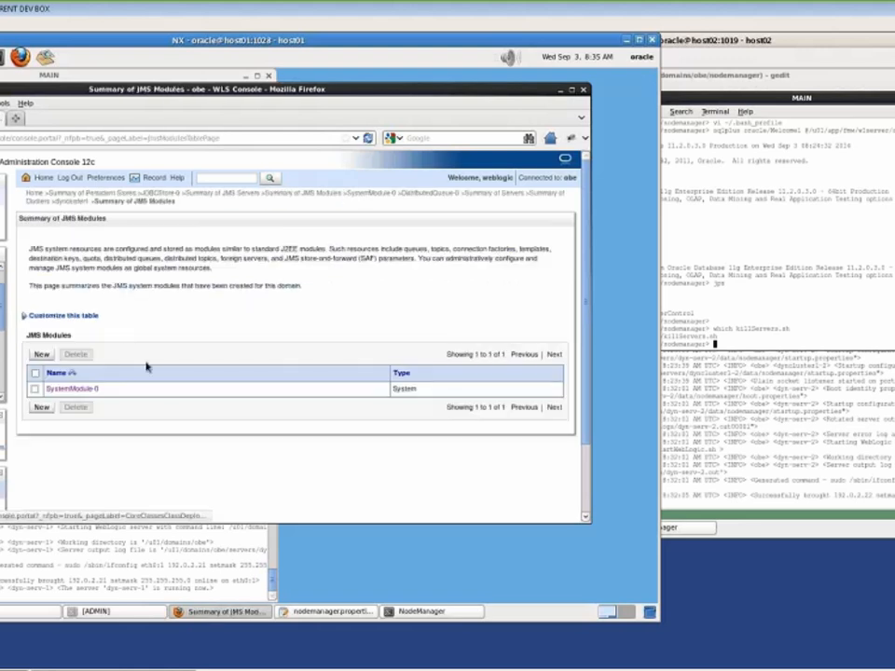
# Show the messages of the dyn-serv-2 member on DistributedQueue-0's Monitoring page in SystemModule-0
pyautogui.click(72, 389)
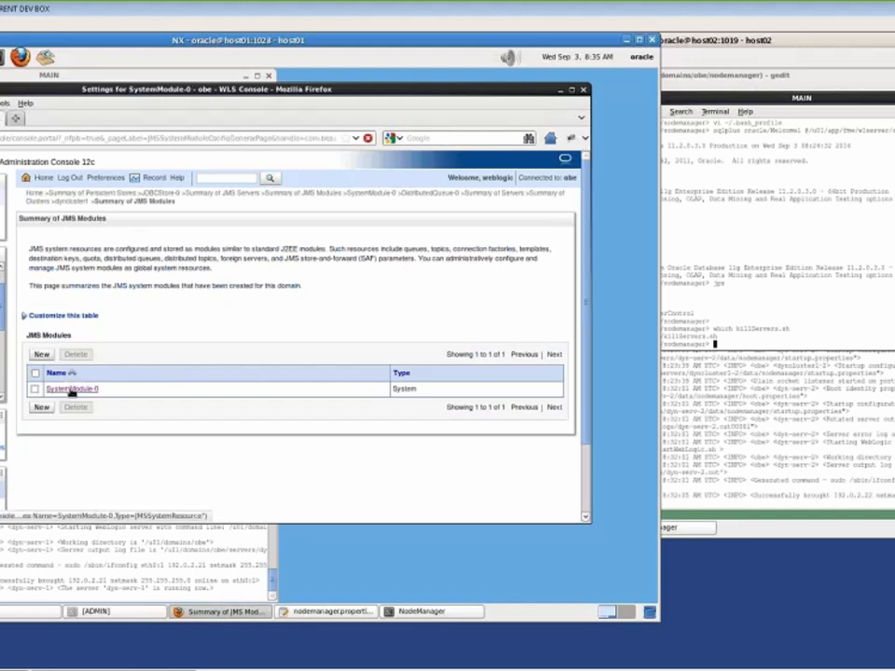
pyautogui.click(84, 478)
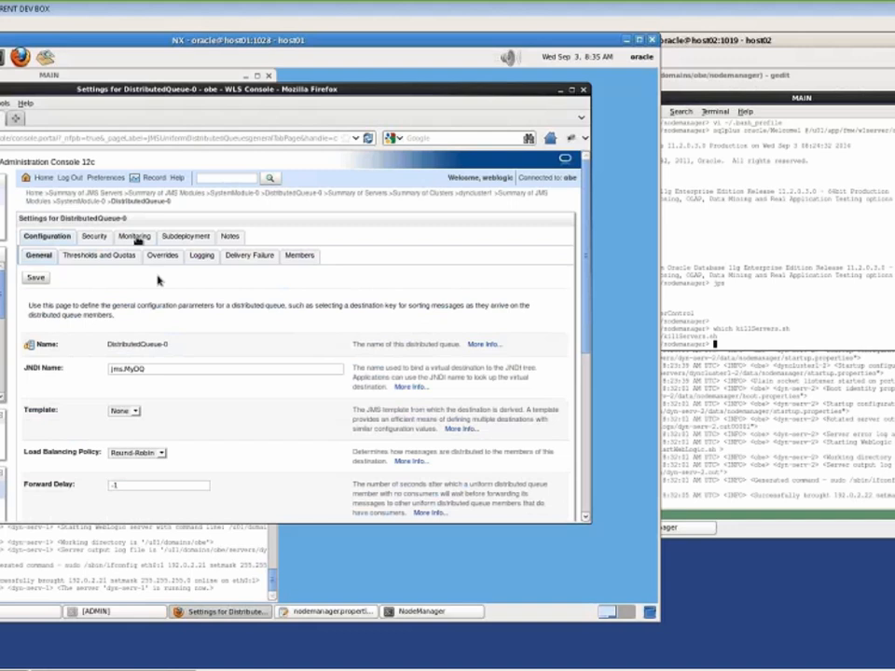
pyautogui.click(136, 239)
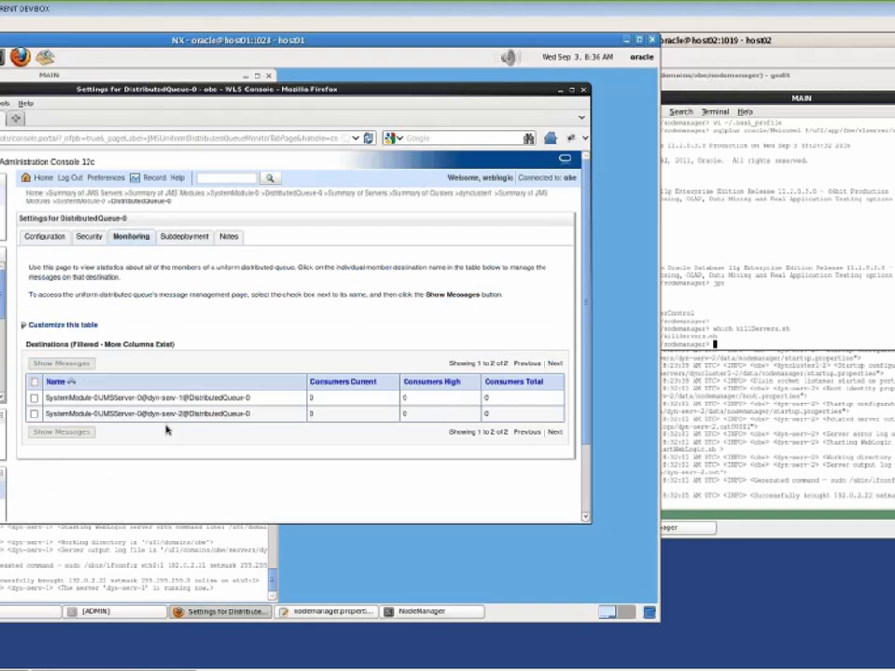
pyautogui.click(34, 414)
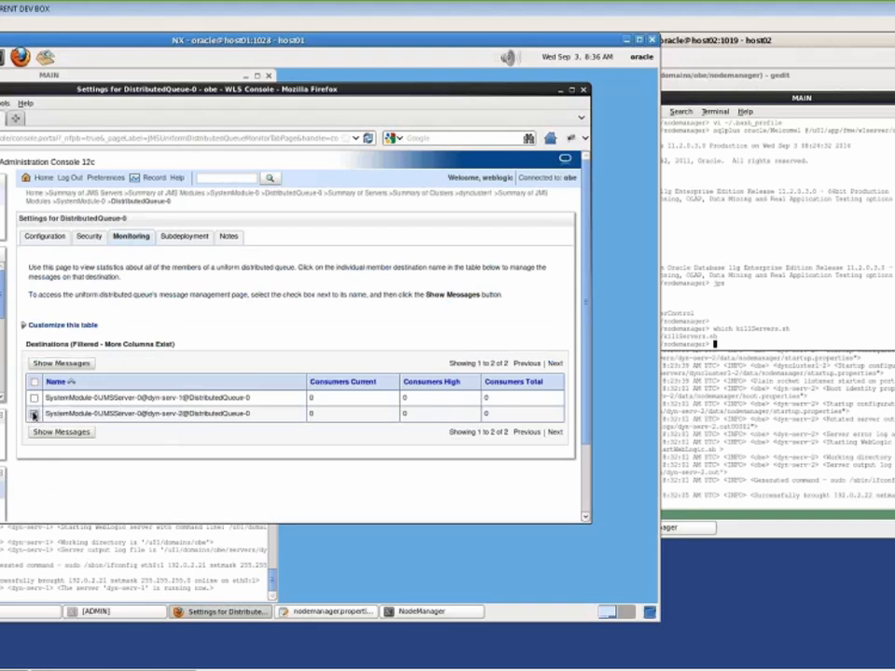
pyautogui.moveTo(148, 416); pyautogui.dragTo(180, 416)
pyautogui.click(92, 432)
pyautogui.click(41, 411)
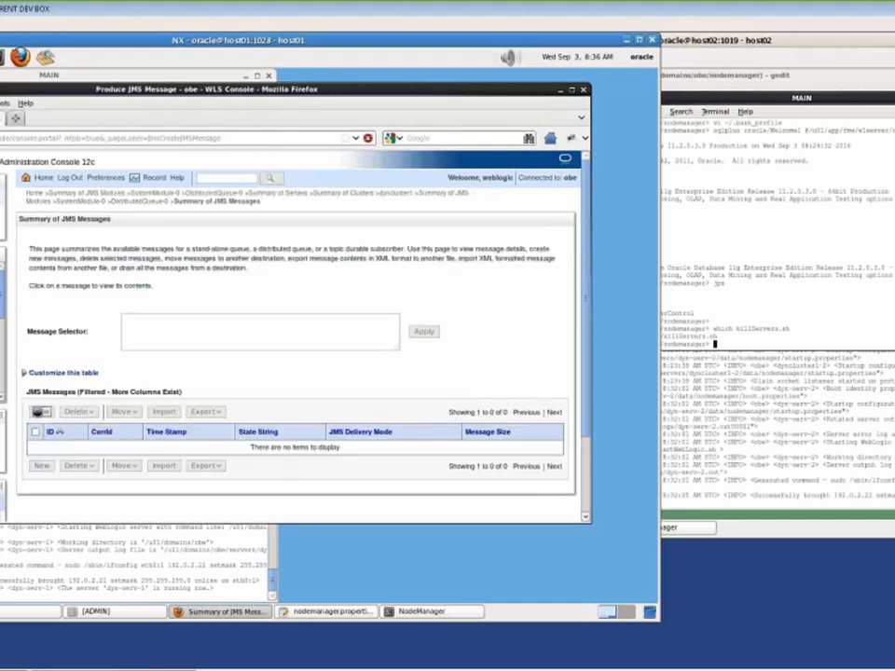
# Send the message 'This is my test message :)' to dyn-serv-2 and check its timestamped row
pyautogui.click(158, 501)
pyautogui.write('This is my test message :)')
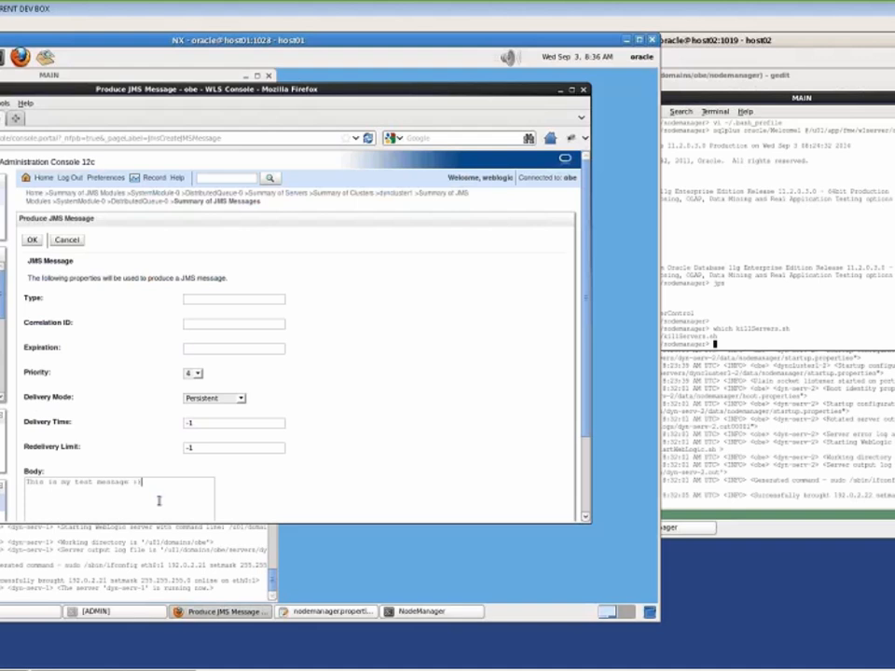
pyautogui.click(32, 241)
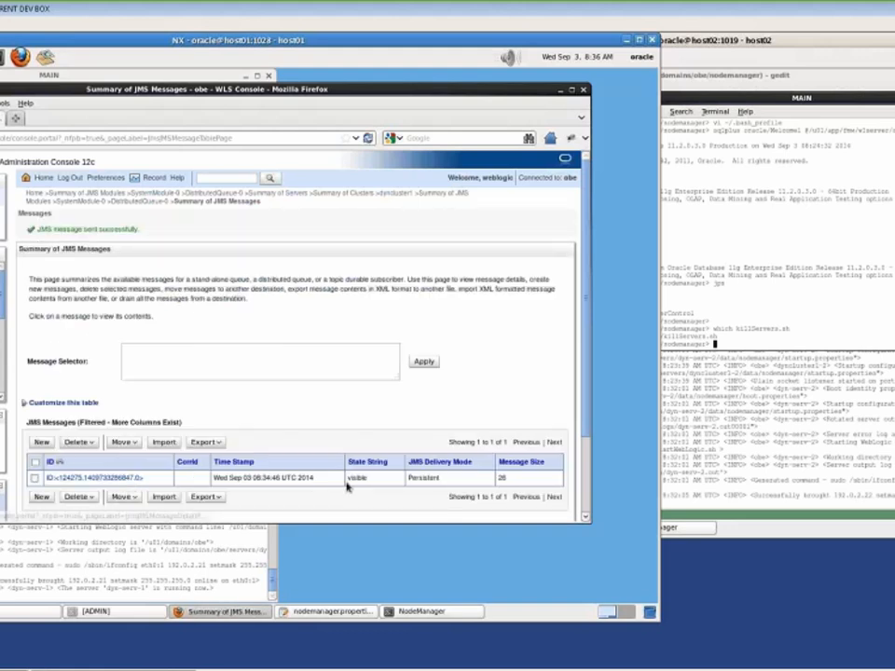
pyautogui.moveTo(254, 478); pyautogui.dragTo(279, 477)
pyautogui.click(276, 477)
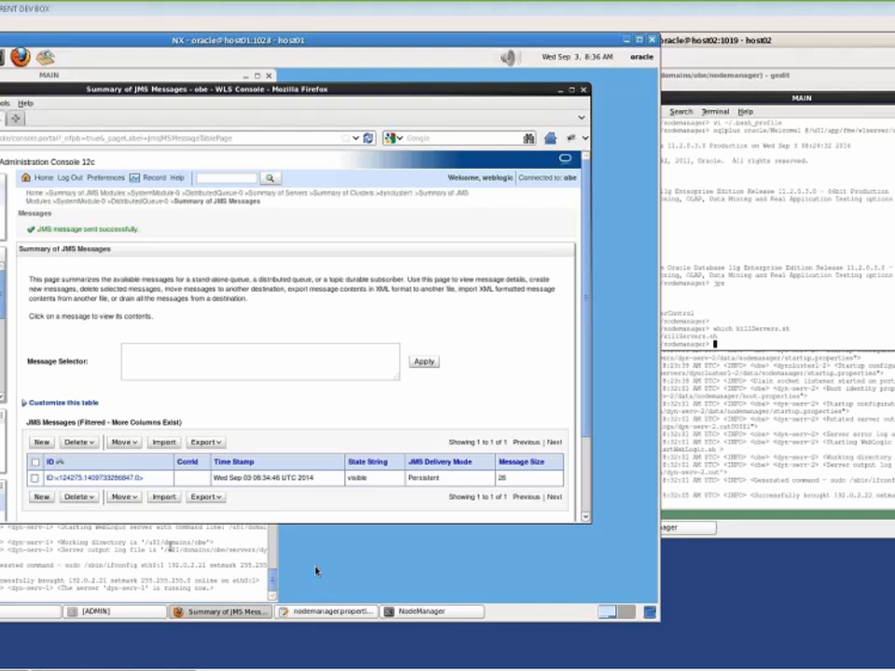
pyautogui.click(171, 546)
# Push the old NodeManager log output on host02 out of view with blank lines
pyautogui.press('Return')
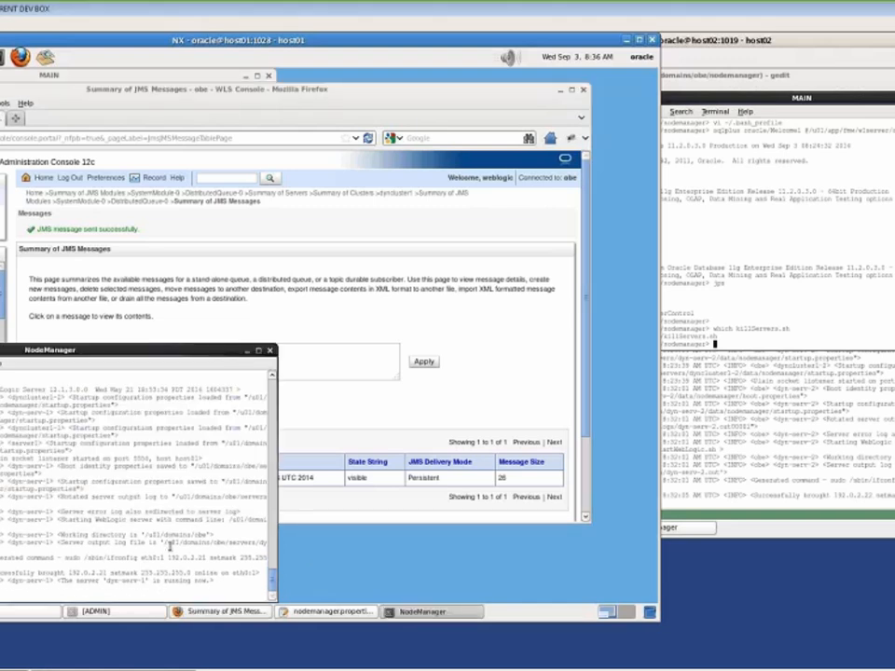
pyautogui.press('Return')
pyautogui.press('Return')
pyautogui.press('Return')
pyautogui.press('Return')
pyautogui.press('Return')
pyautogui.press('Return')
pyautogui.press('Return')
pyautogui.press('Return')
pyautogui.press('Return')
pyautogui.press('Return')
pyautogui.press('Return')
pyautogui.press('Return')
pyautogui.press('Return')
pyautogui.press('Return')
pyautogui.press('Return')
pyautogui.press('Return')
pyautogui.press('Return')
pyautogui.press('Return')
pyautogui.press('Return')
pyautogui.press('Return')
pyautogui.press('Return')
pyautogui.press('Return')
pyautogui.press('Return')
pyautogui.click(793, 480)
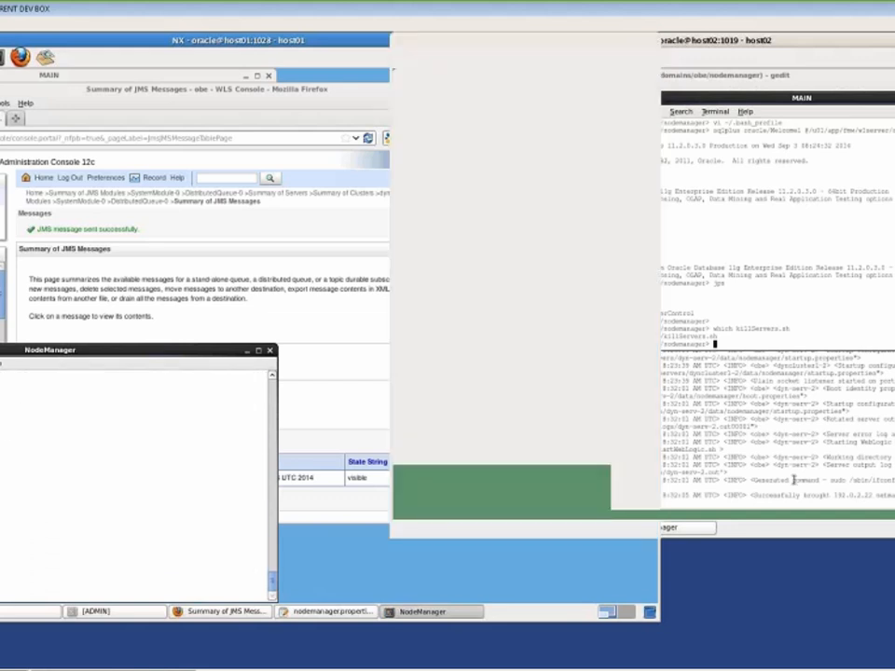
pyautogui.press('Return')
pyautogui.press('Return')
pyautogui.press('Return')
pyautogui.press('Return')
pyautogui.press('Return')
pyautogui.press('Return')
pyautogui.press('Return')
pyautogui.press('Return')
pyautogui.press('Return')
pyautogui.press('Return')
pyautogui.press('Return')
pyautogui.press('Return')
pyautogui.press('Return')
pyautogui.press('Return')
pyautogui.press('Return')
pyautogui.press('Return')
pyautogui.press('Return')
pyautogui.press('Return')
pyautogui.press('Return')
pyautogui.press('Return')
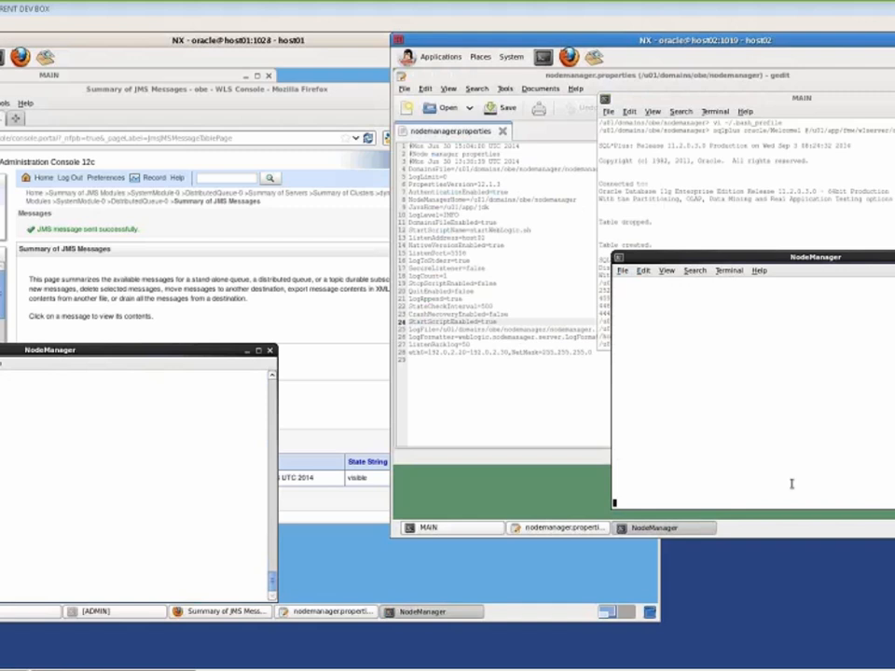
pyautogui.click(608, 200)
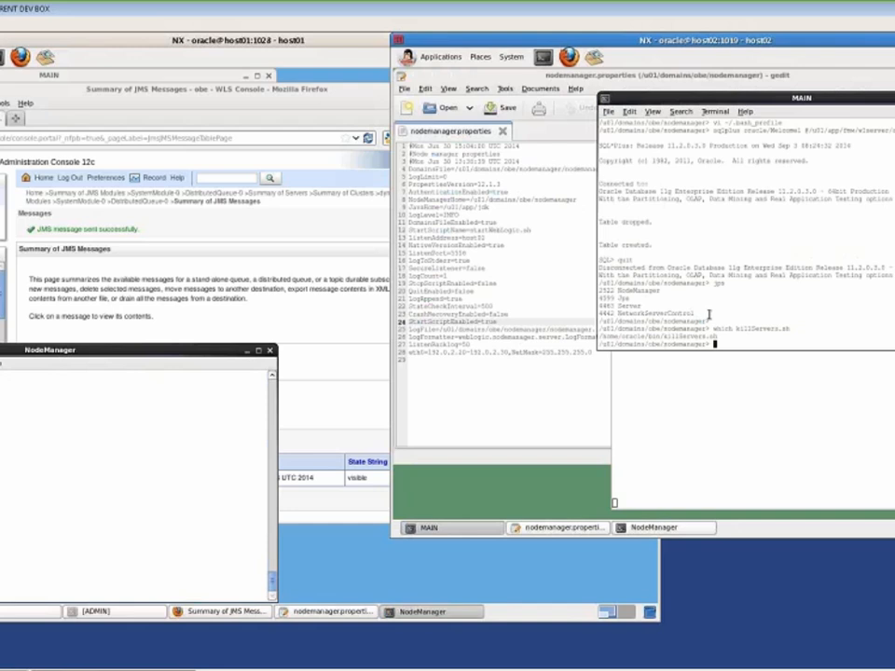
# Run killServers.sh in the MAIN terminal to kill all Java processes on host02
pyautogui.write('.')
pyautogui.press('BackSpace')
pyautogui.press('BackSpace')
pyautogui.write('killS')
pyautogui.press('Tab')
pyautogui.press('Return')
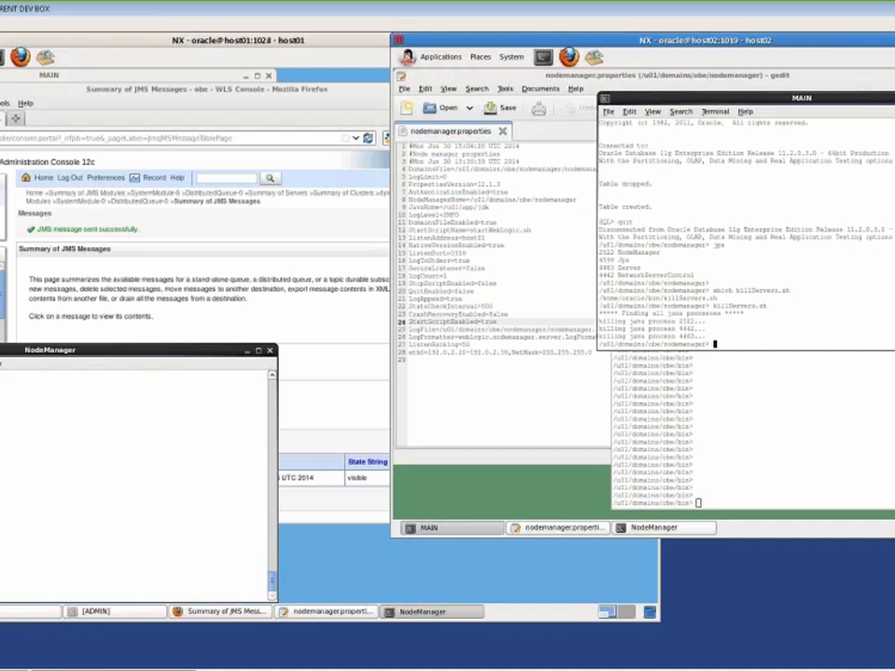
# Check the NodeManager terminal, then run jps to confirm only Jps remains running
pyautogui.click(771, 470)
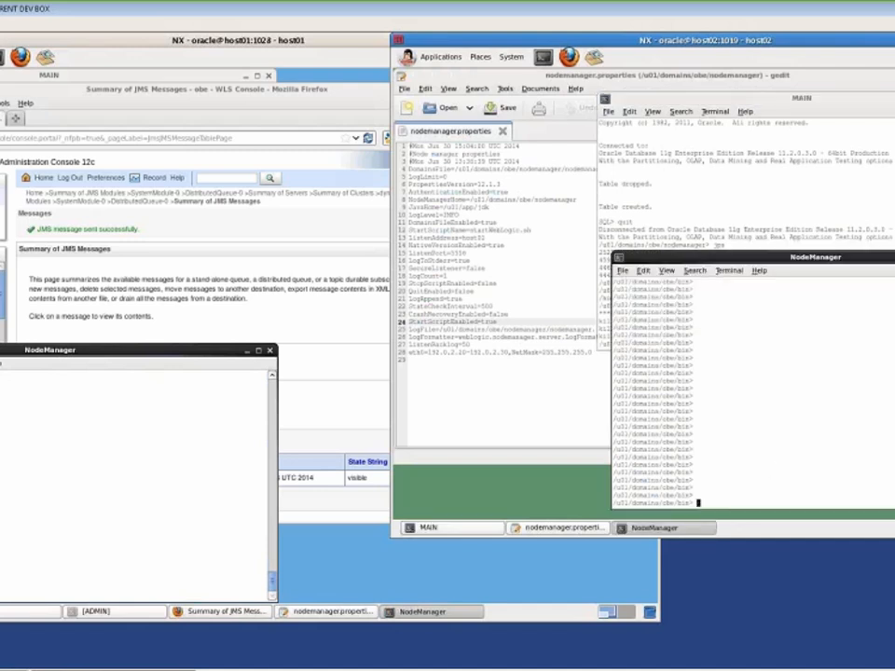
pyautogui.click(786, 170)
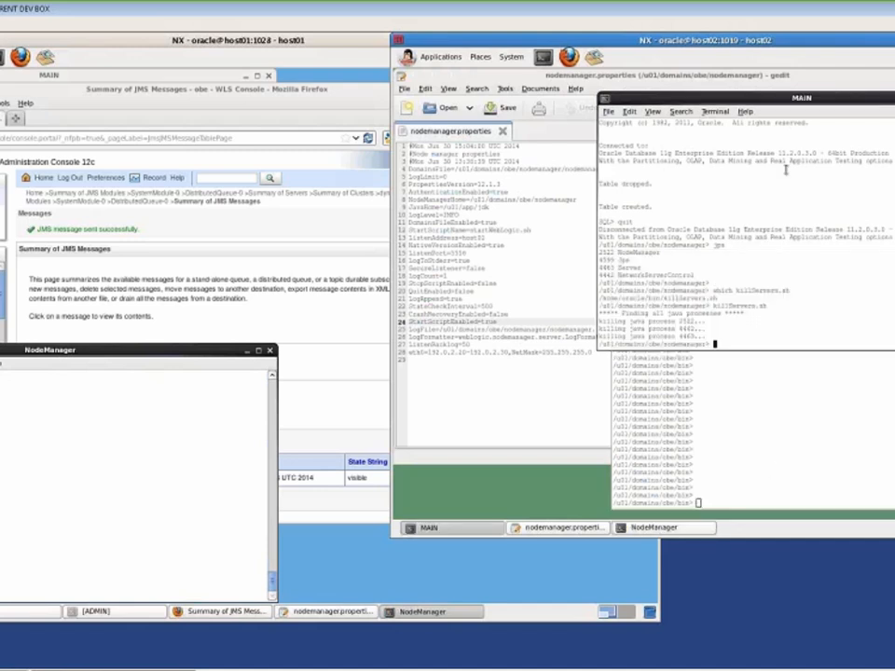
pyautogui.write('jps')
pyautogui.press('Return')
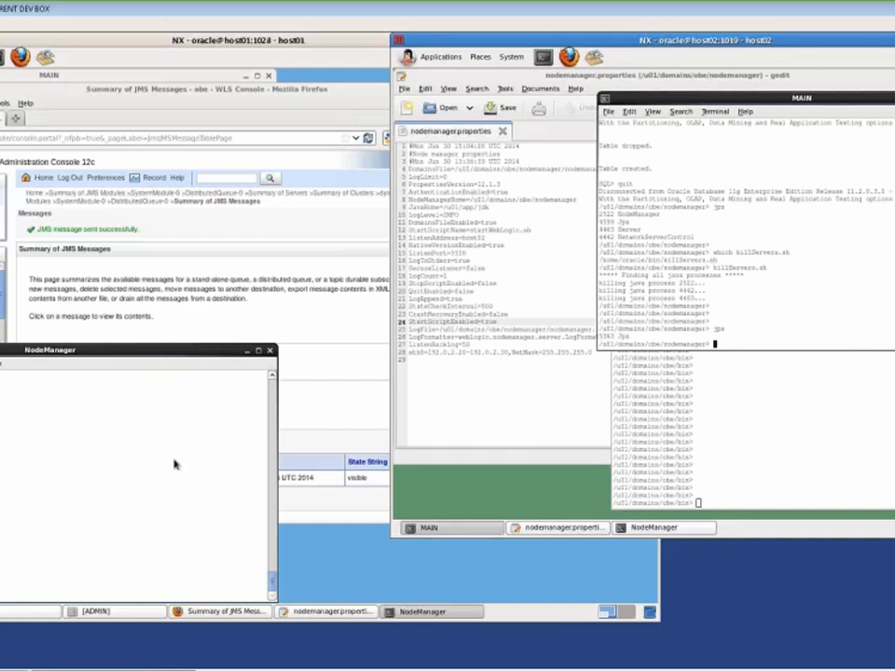
pyautogui.click(134, 350)
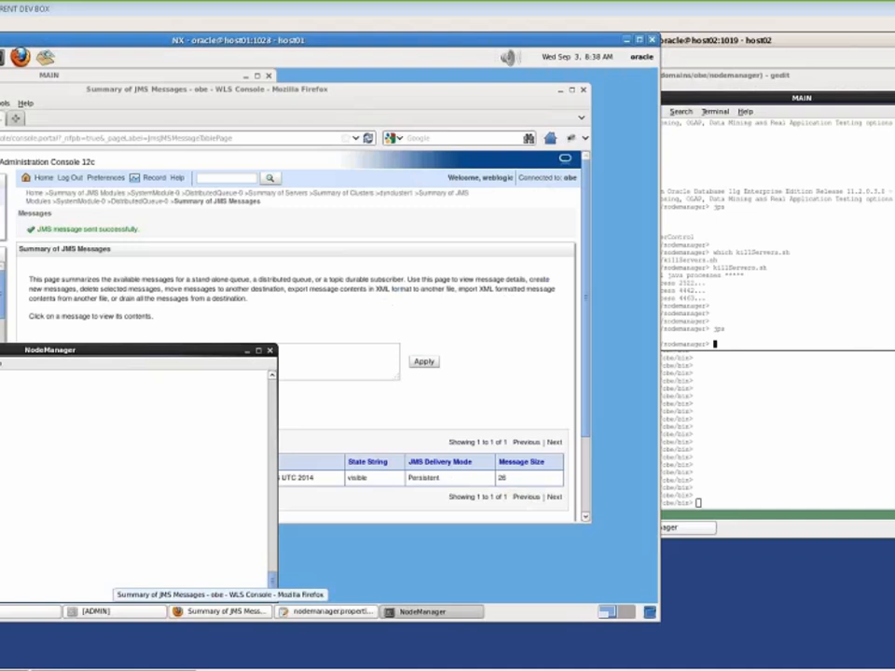
# Confirm dyn-serv-2 shows Not reachable health in the Summary of Servers
pyautogui.click(287, 359)
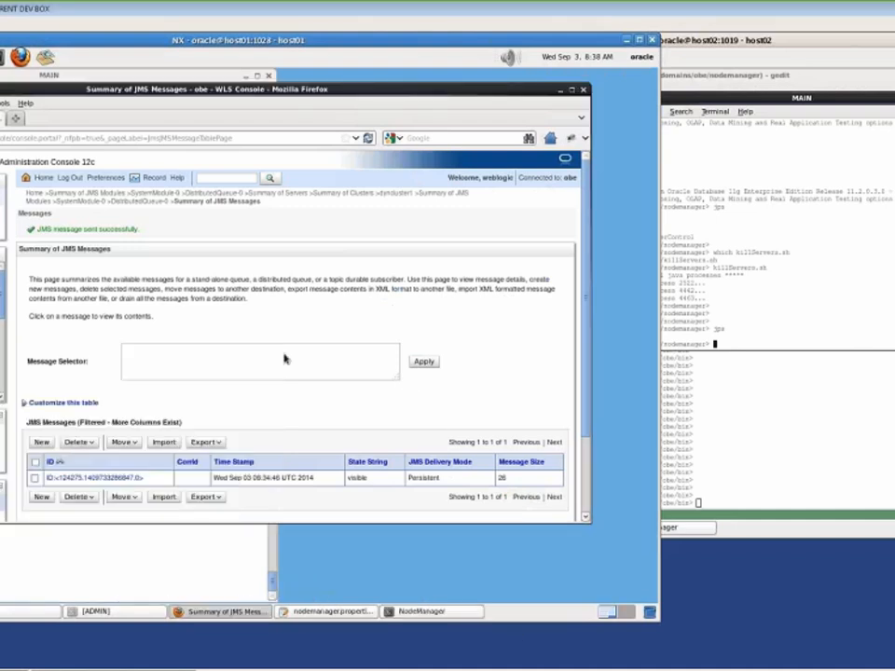
pyautogui.click(1, 291)
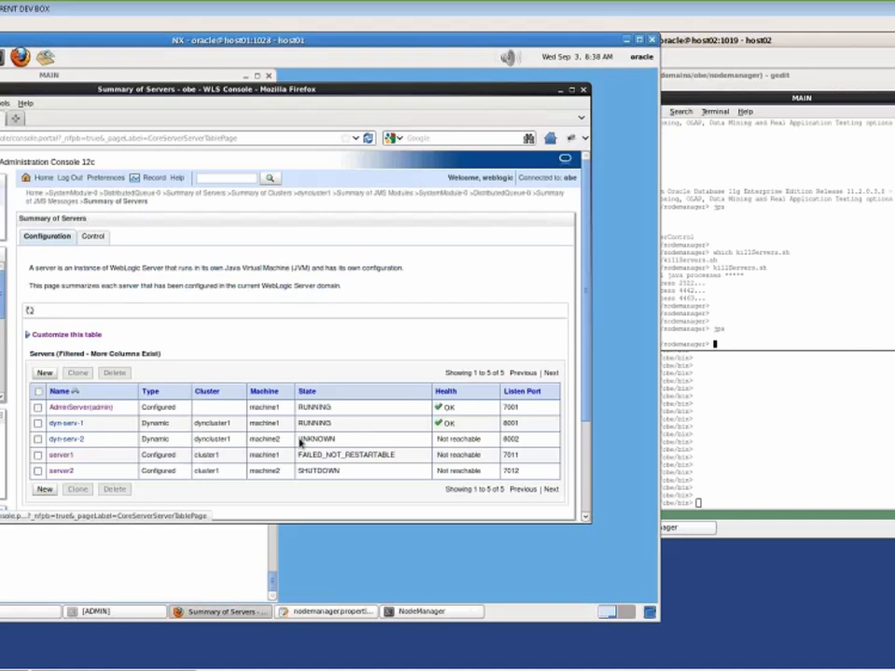
pyautogui.moveTo(434, 438); pyautogui.dragTo(485, 442)
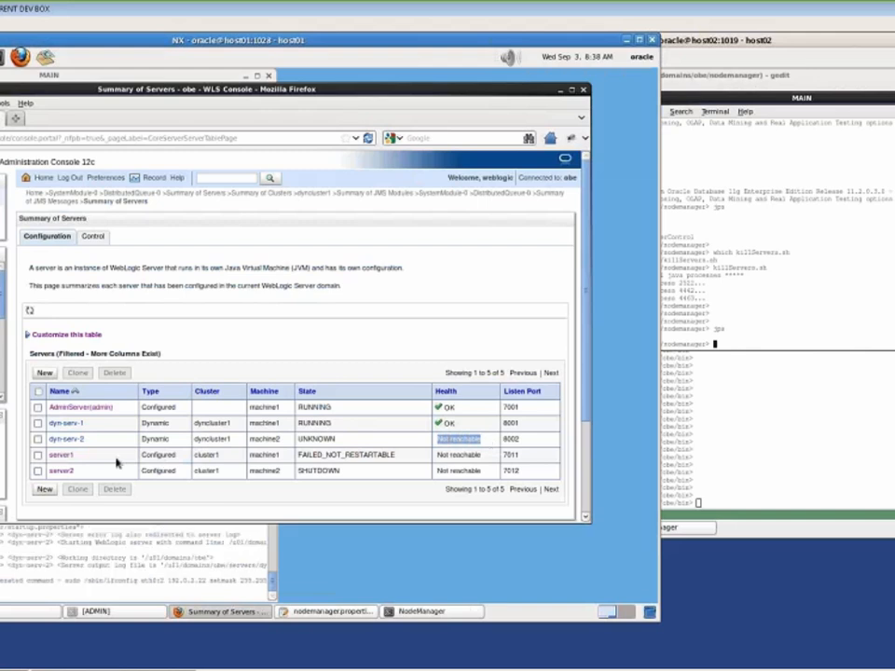
# Check the ifconfig IP address line in the NodeManager log and enable servers table auto-refresh
pyautogui.click(243, 588)
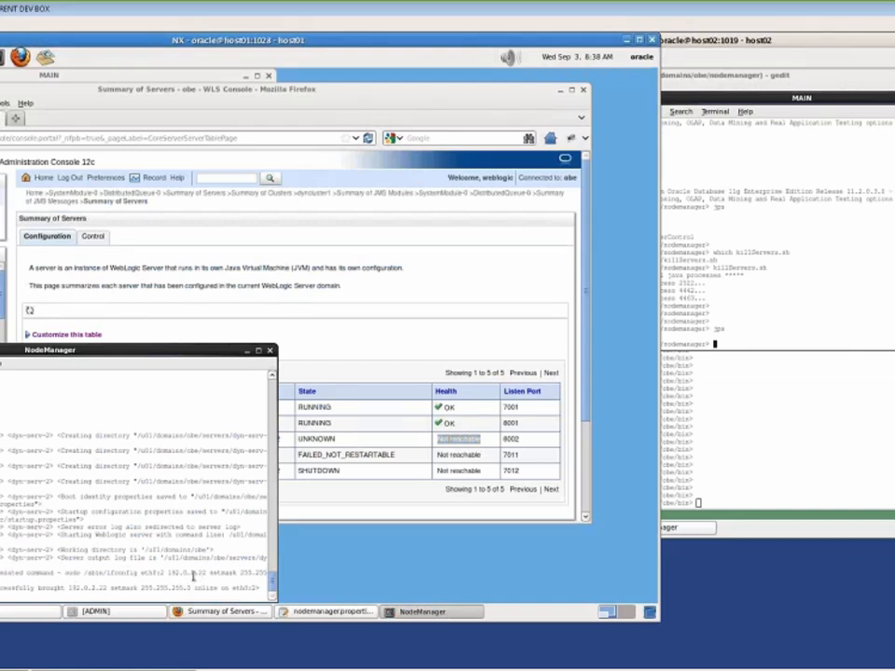
pyautogui.moveTo(193, 573); pyautogui.dragTo(168, 573)
pyautogui.click(29, 312)
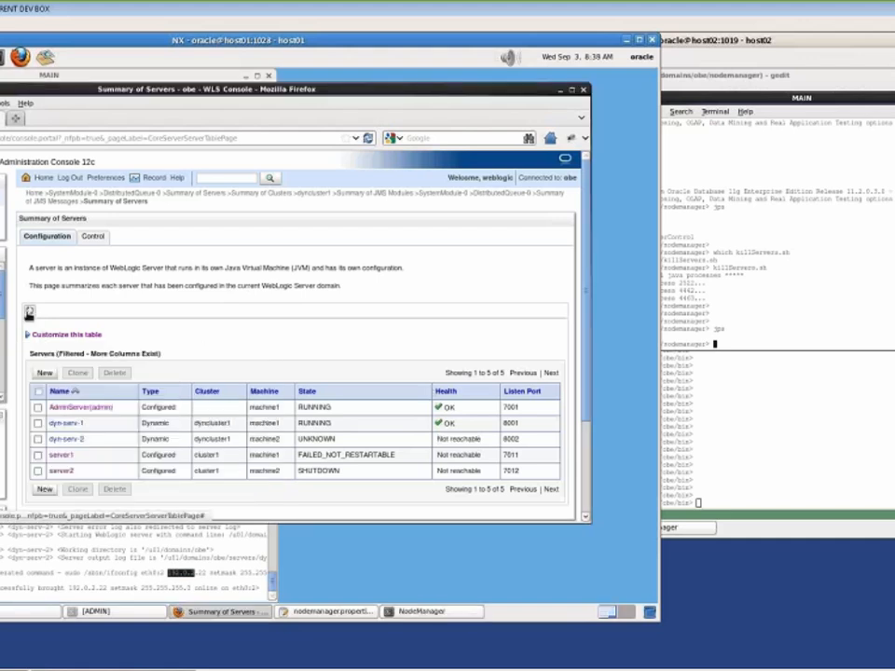
pyautogui.click(28, 312)
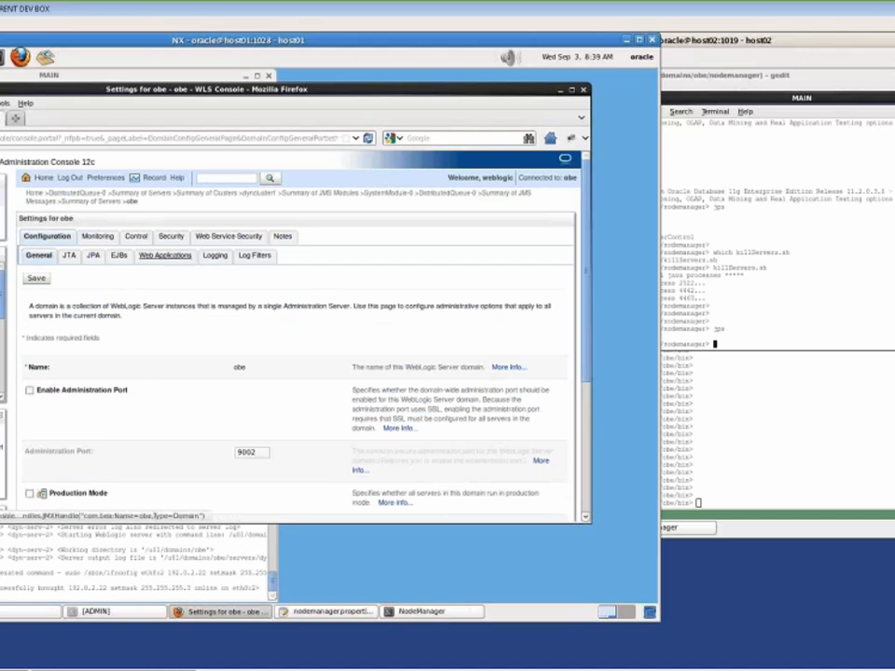
# Track dyn-serv-2's migration to machine1 in Monitoring > Migration and the log, then return to Servers
pyautogui.click(97, 238)
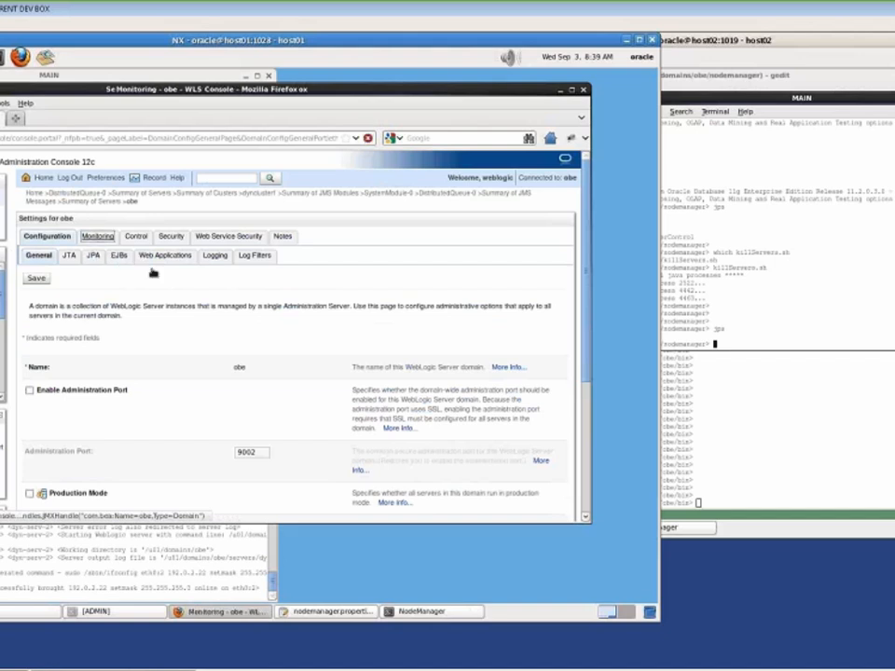
pyautogui.click(145, 256)
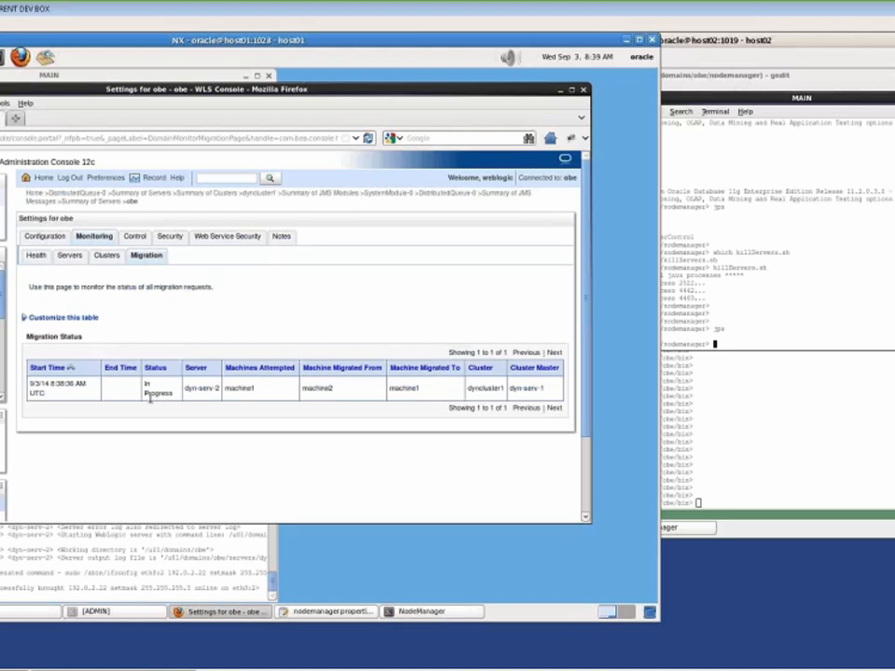
pyautogui.moveTo(186, 389); pyautogui.dragTo(221, 389)
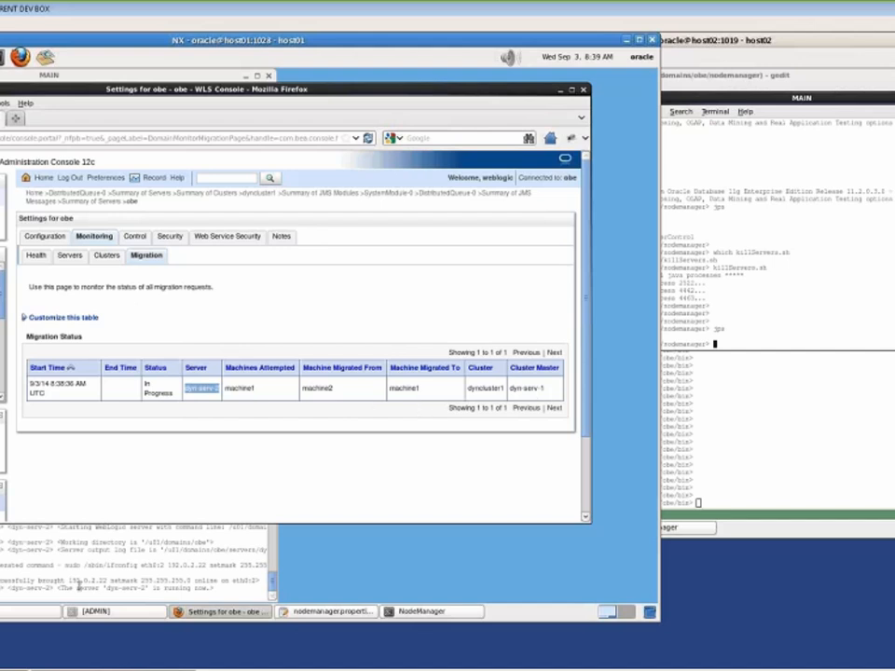
pyautogui.moveTo(78, 587); pyautogui.dragTo(141, 588)
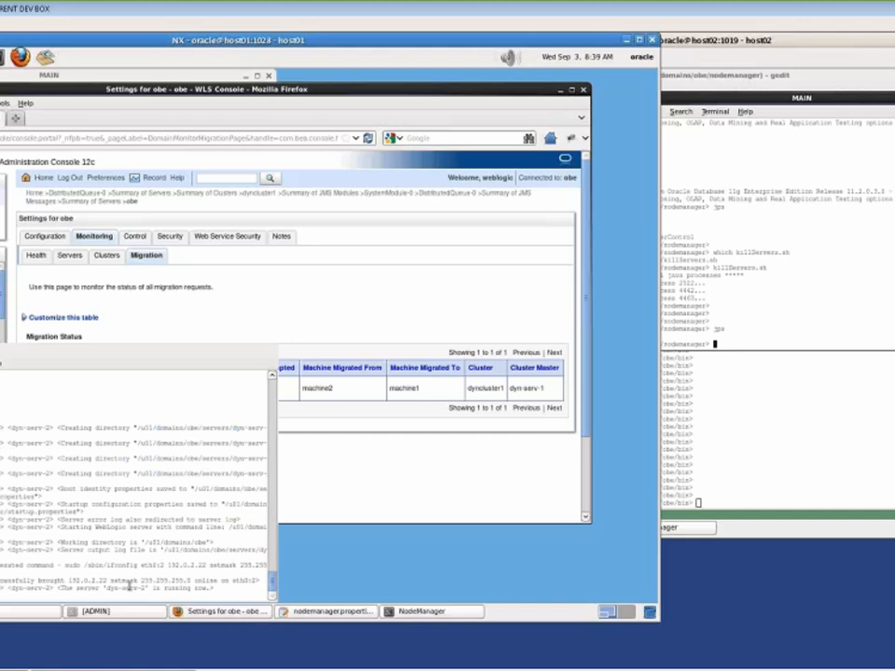
pyautogui.click(371, 489)
pyautogui.click(1, 287)
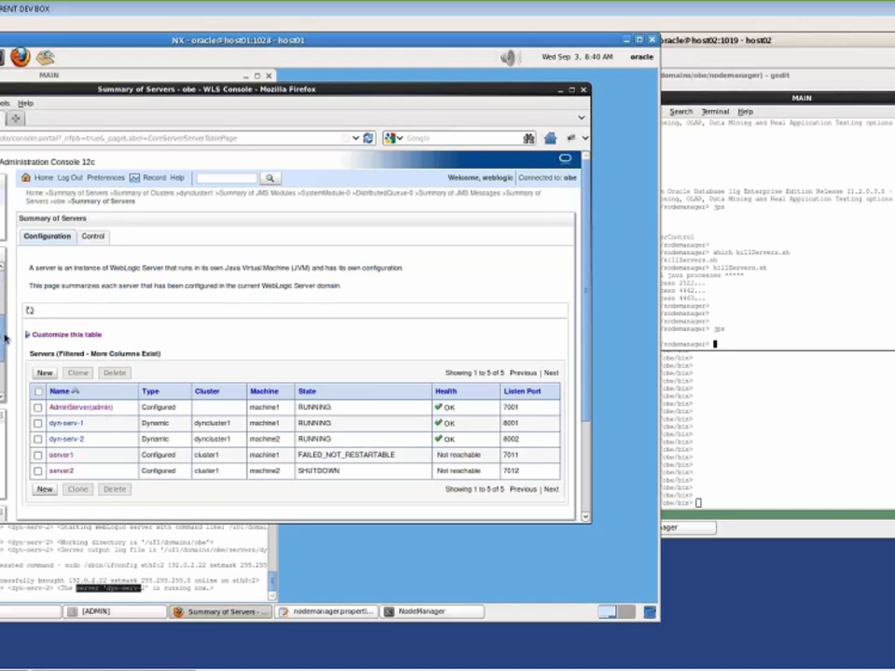
# Open the persistent 26-byte test message on DistributedQueue-0's dyn-serv-2 member in SystemModule-0
pyautogui.click(3, 252)
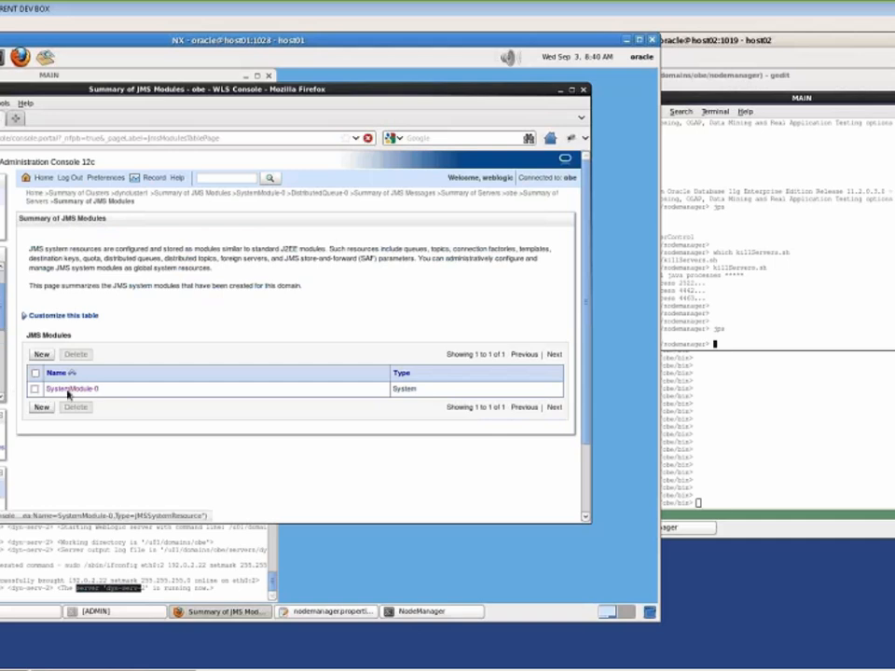
pyautogui.click(67, 389)
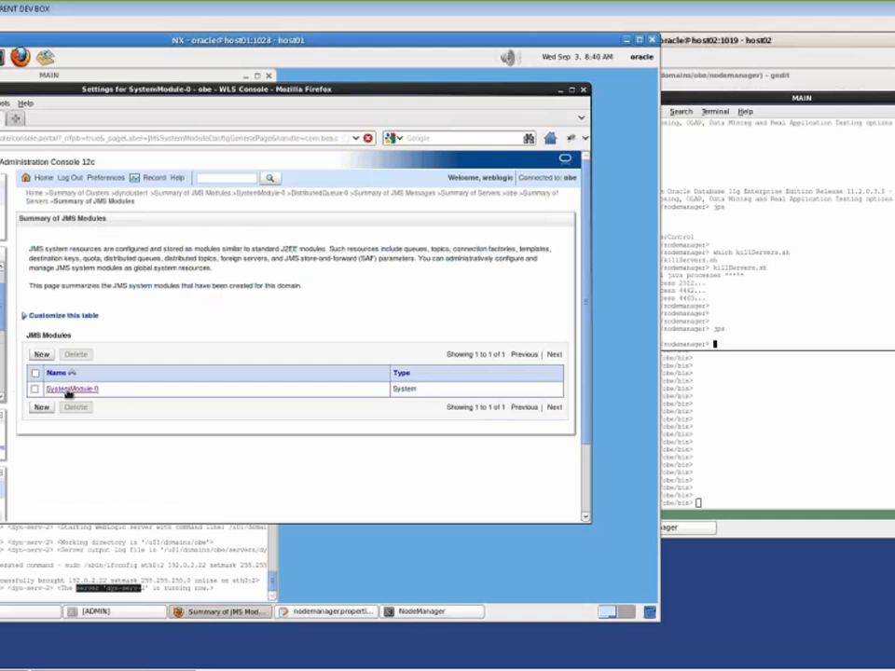
pyautogui.click(67, 479)
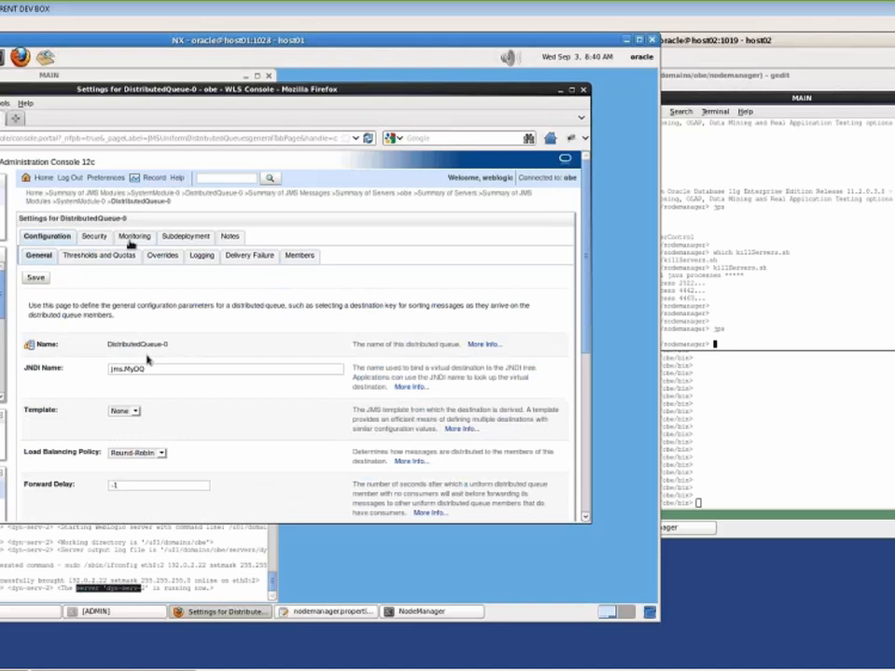
pyautogui.click(133, 237)
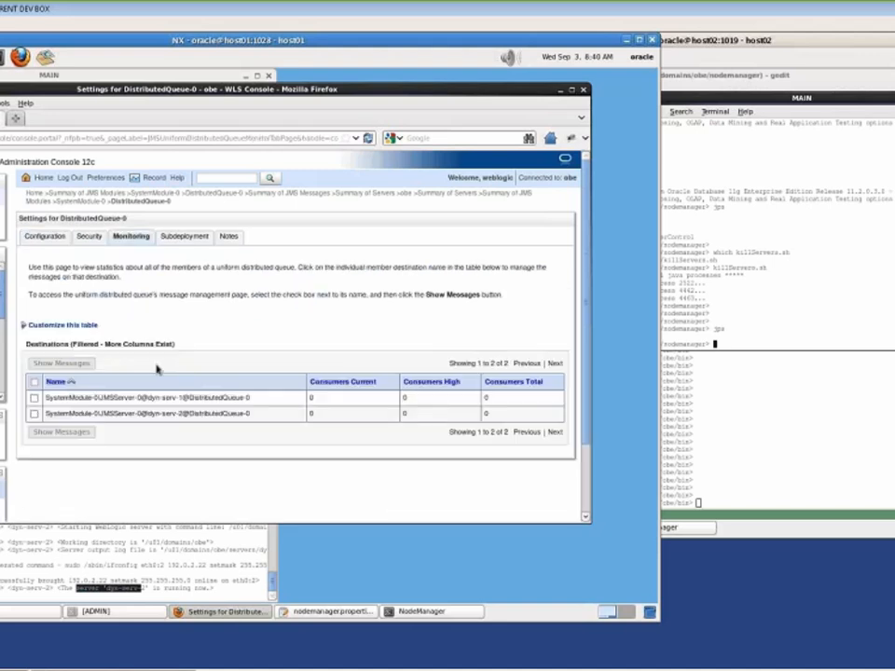
pyautogui.click(33, 413)
pyautogui.click(56, 433)
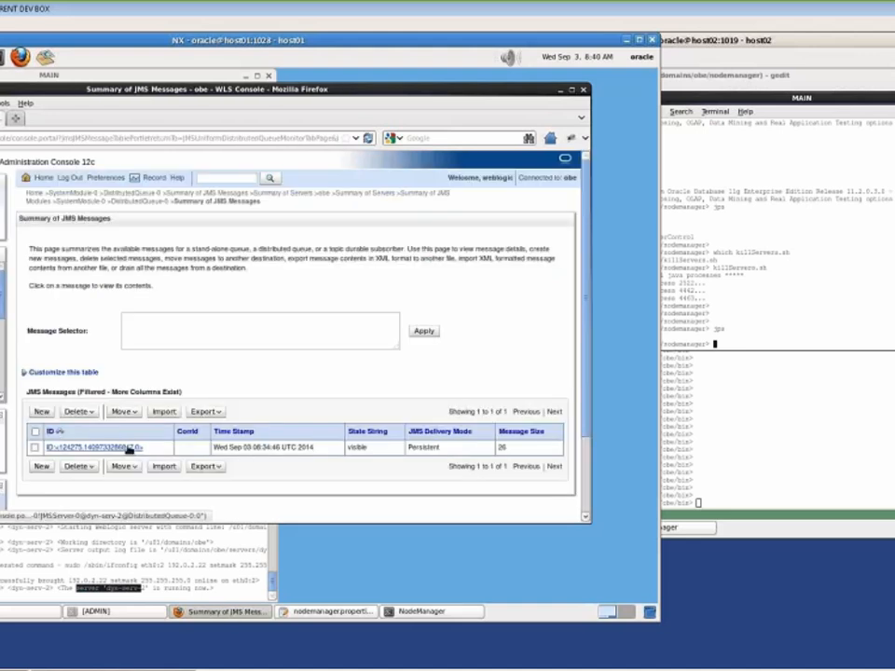
pyautogui.click(128, 449)
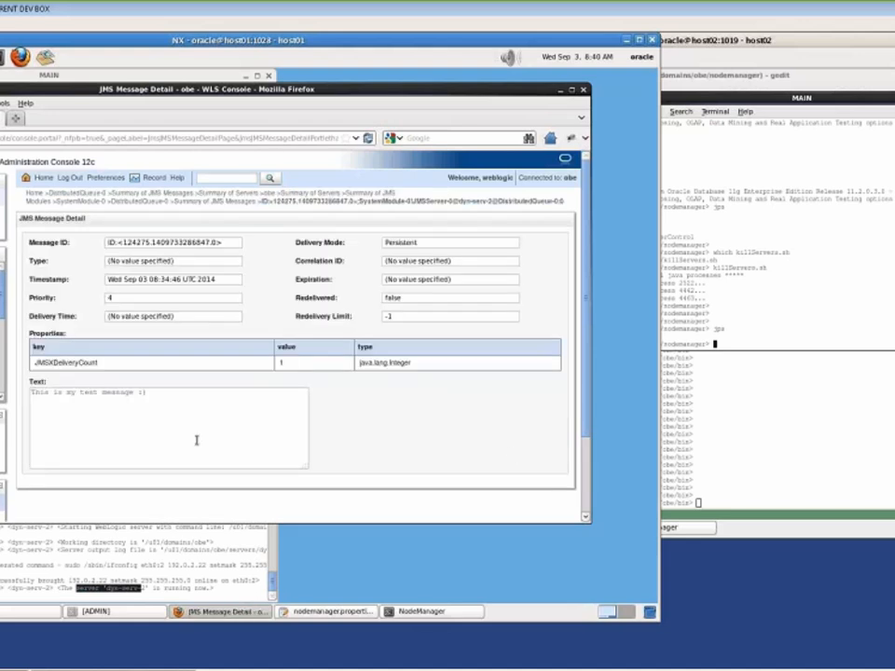